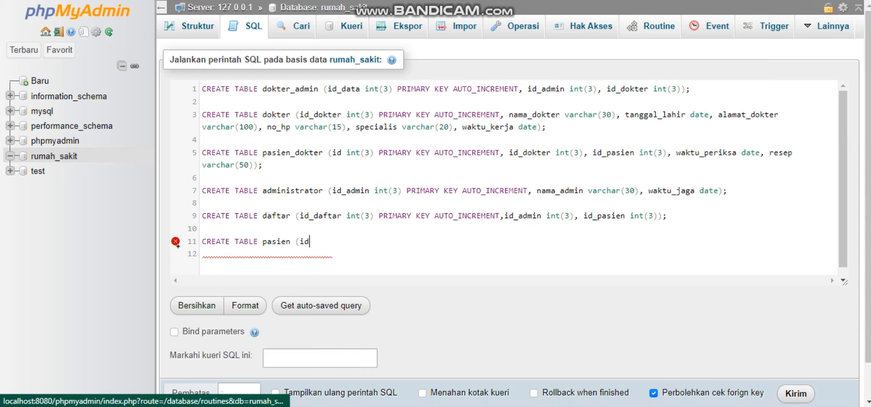
Define the id_pasien column as int(3) PRIMARY KEY AUTO_INCREMENT in the CREATE TABLE pasien statement.
text(_pasien int(3) prim)
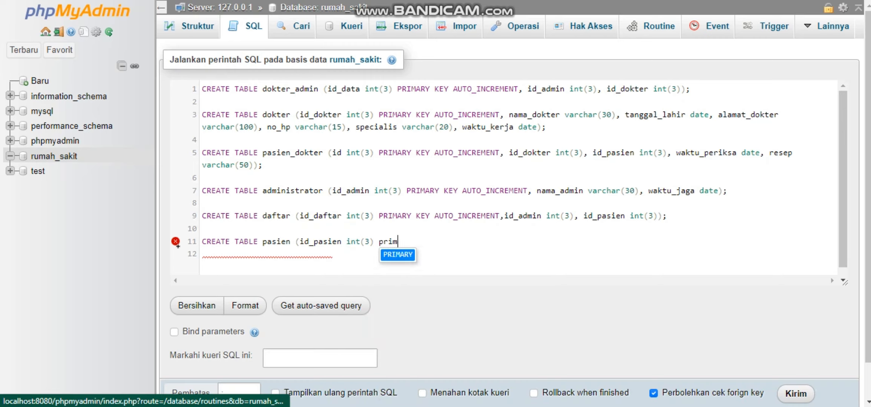
key(Return)
text(key)
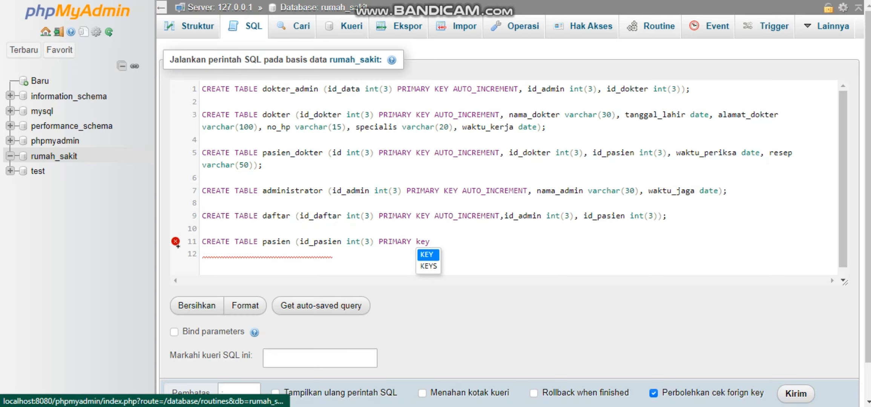
key(Return)
text(aut)
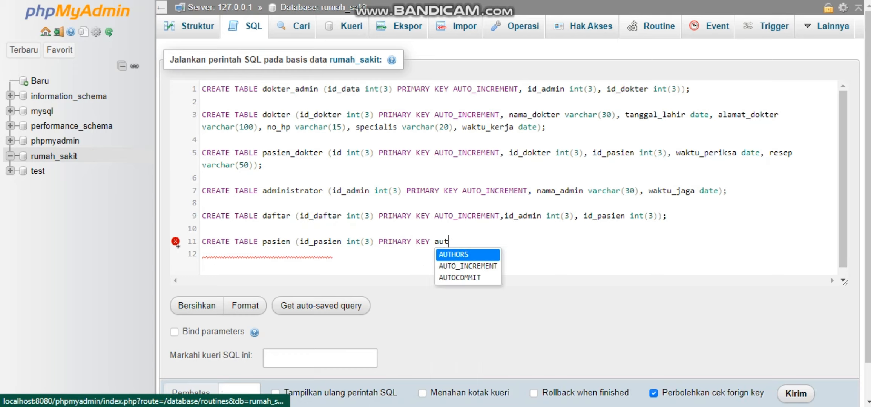
key(Down)
key(Return)
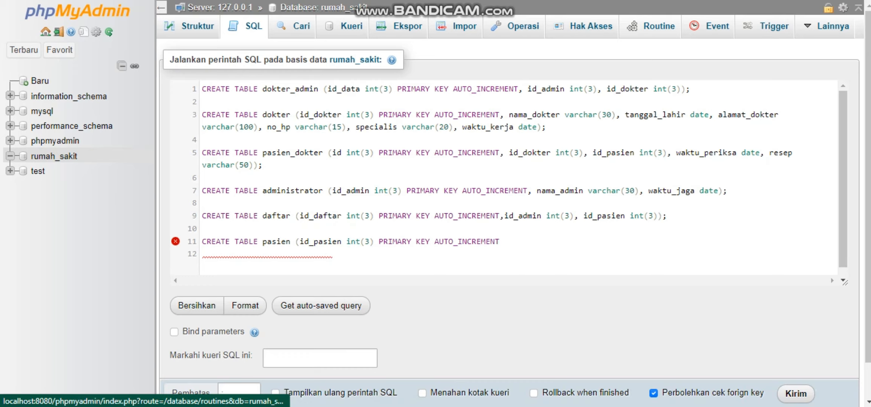
Add a nama_pasien column of type varchar(30) to the CREATE TABLE pasien statement.
text(, nama_pasien var)
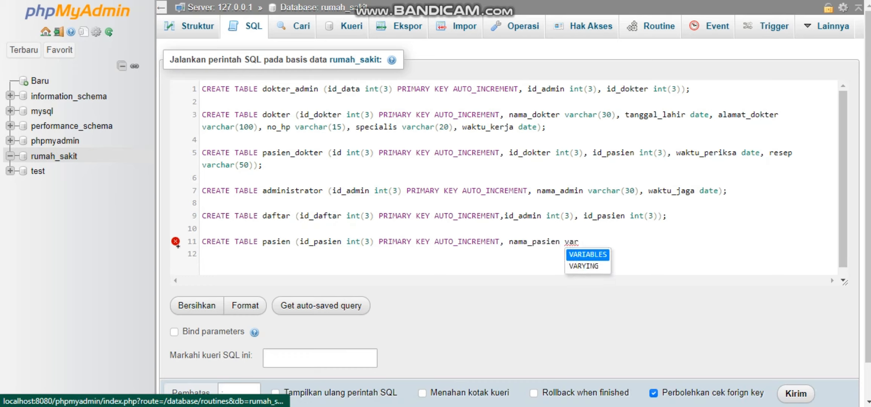
text(char)
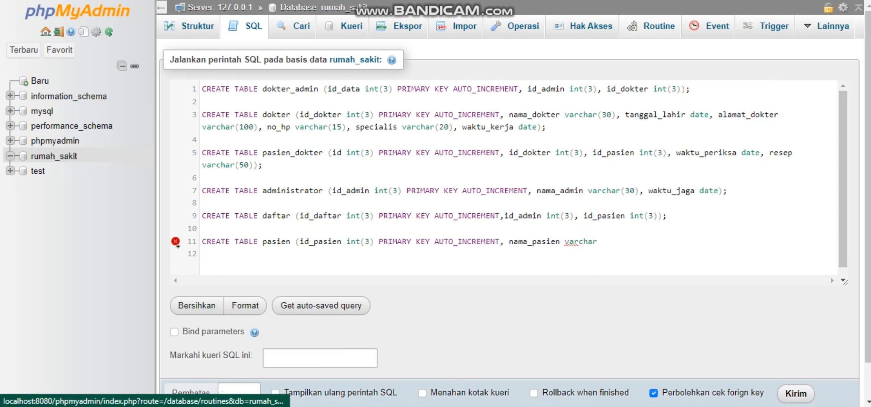
text((30)
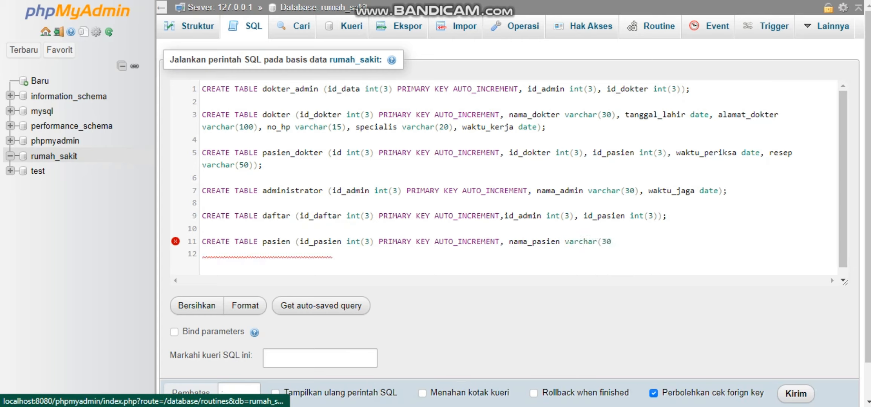
text(), jenis_kelamin)
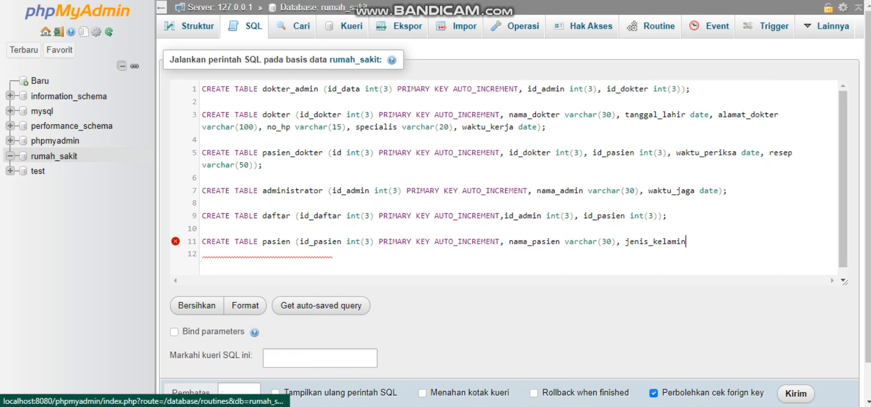
text( varchar)
Add a jenis_kelamin column of type varchar(1) to the CREATE TABLE pasien statement.
text((1))
Add an alamat column of type varchar(100) to the pasien statement and close its column list.
text(, alamat)
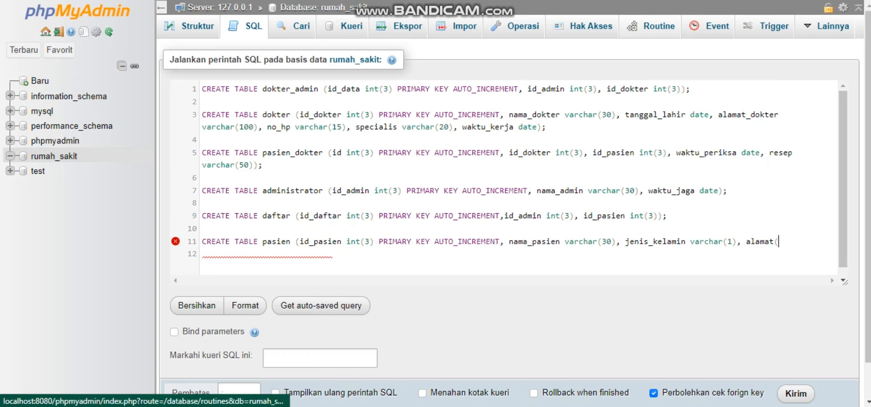
text( varchar)
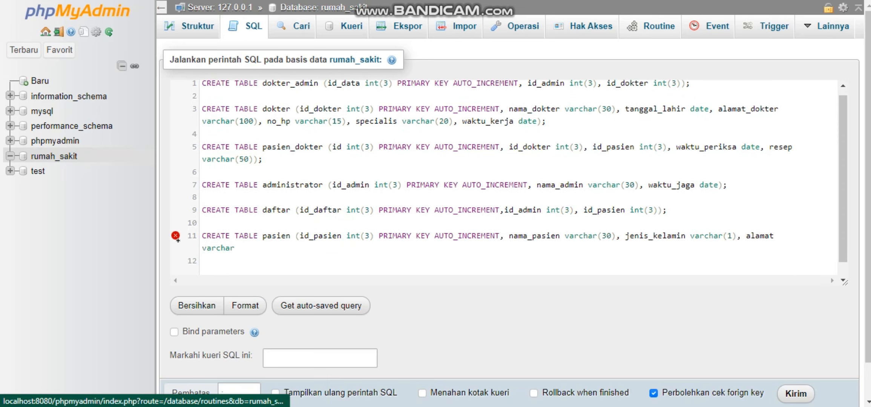
text((1)
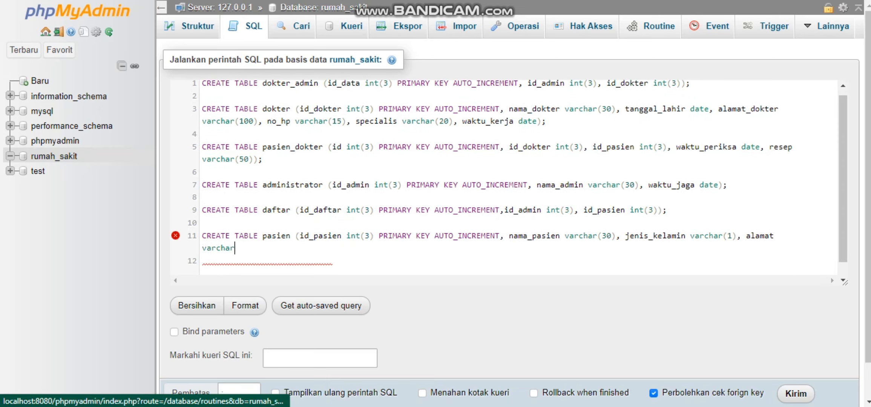
text(00))
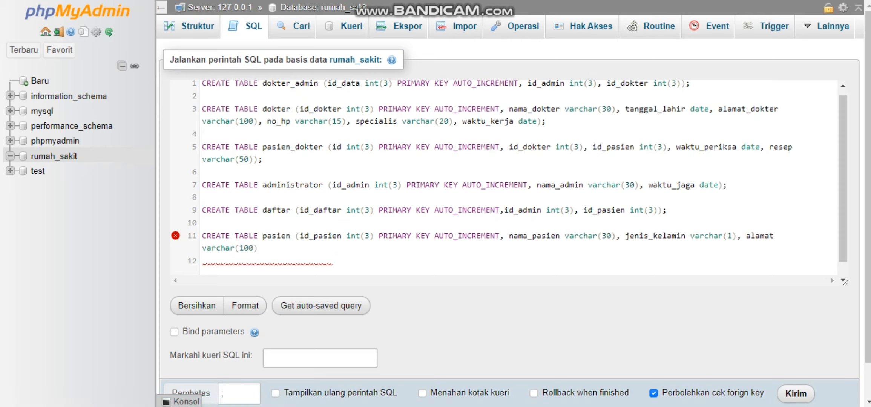
text())
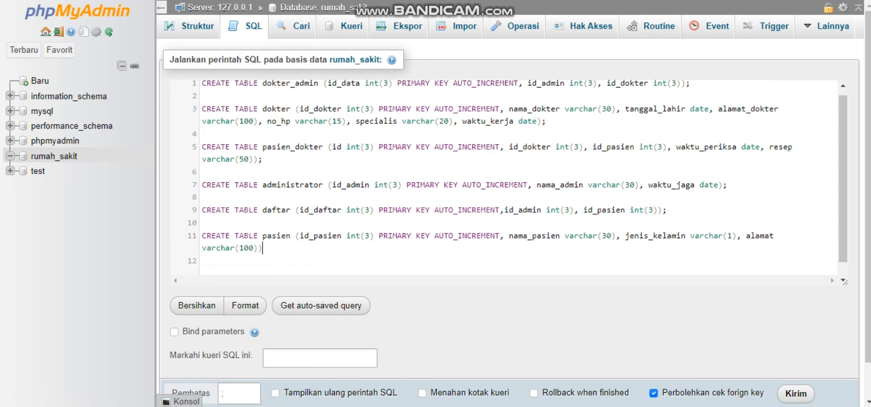
Insert a space before id_admin in the daftar statement, end the pasien statement with a semicolon, and execute the whole script.
click(505, 210)
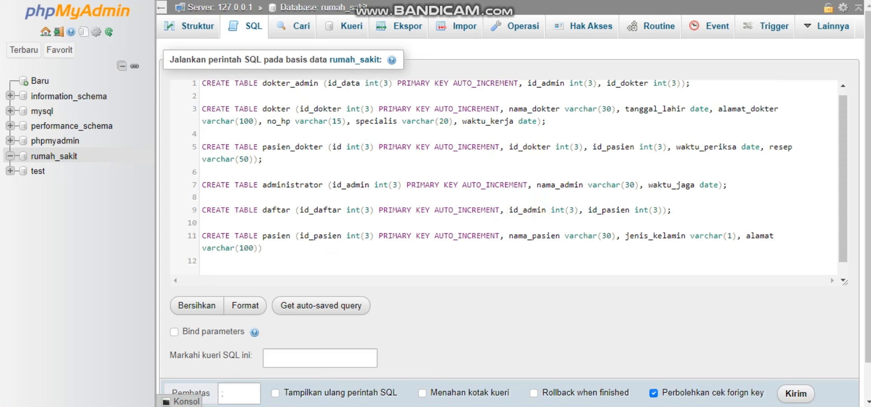
click(262, 248)
text(;)
click(795, 393)
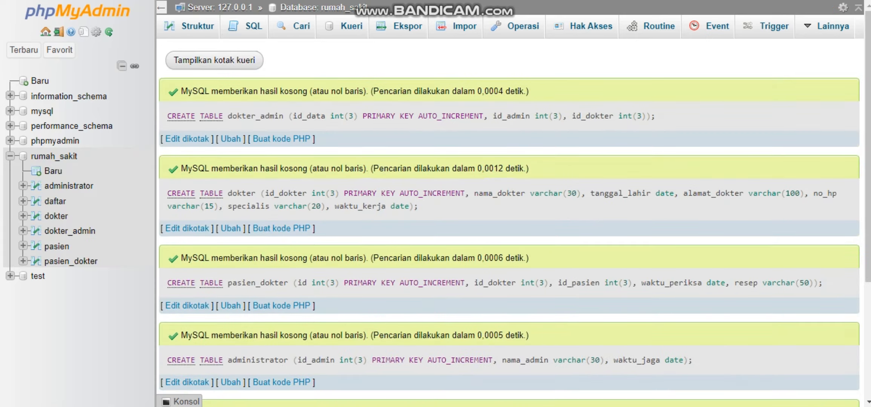
scroll(509, 223, down, 5)
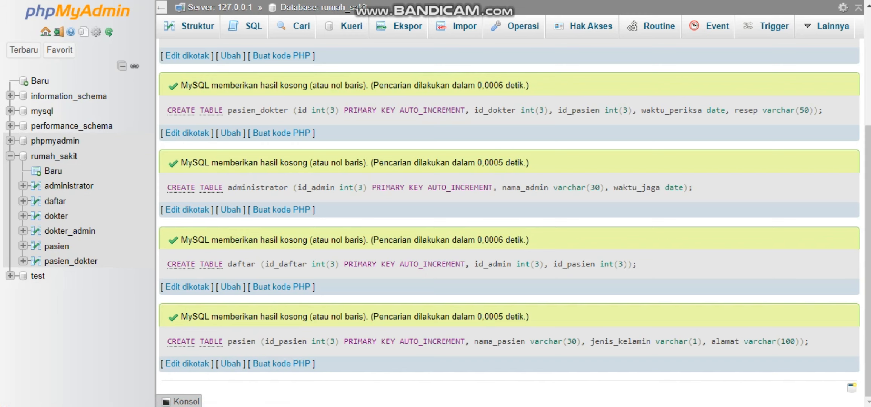
Open the designer view of the rumah_sakit database to examine its tables.
click(54, 156)
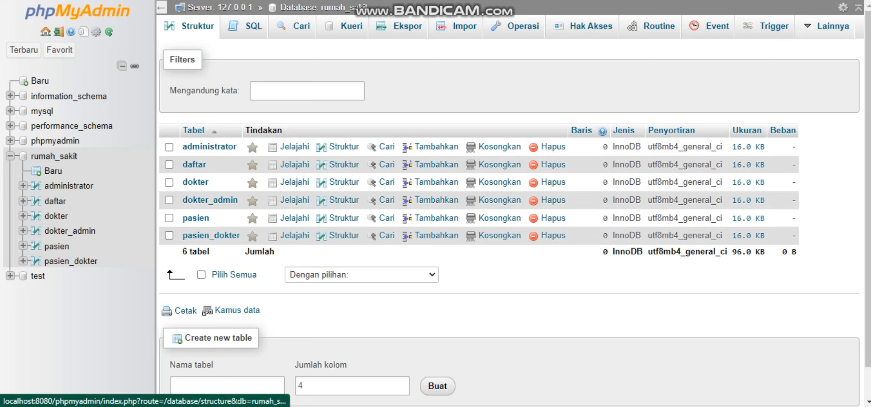
click(833, 27)
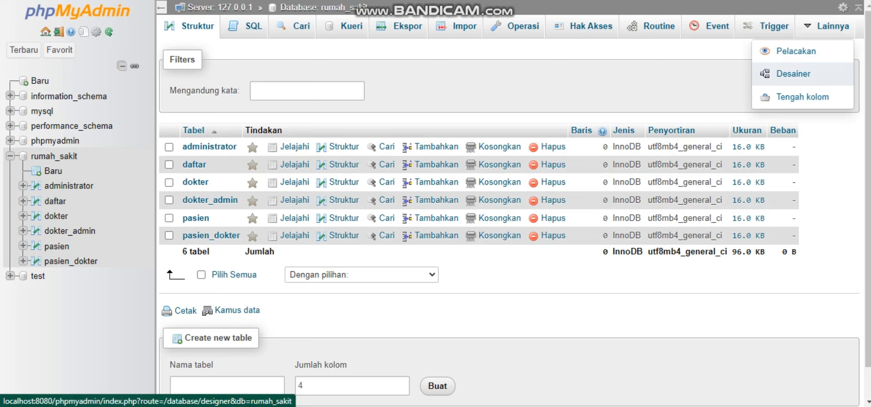
click(792, 74)
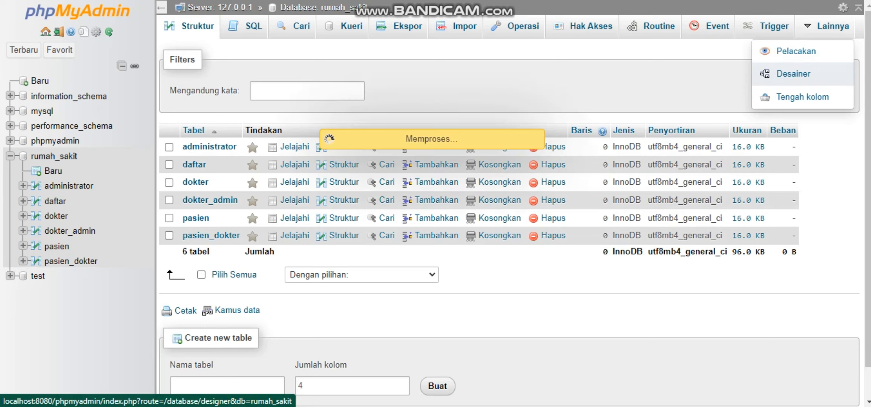
scroll(509, 226, down, 1)
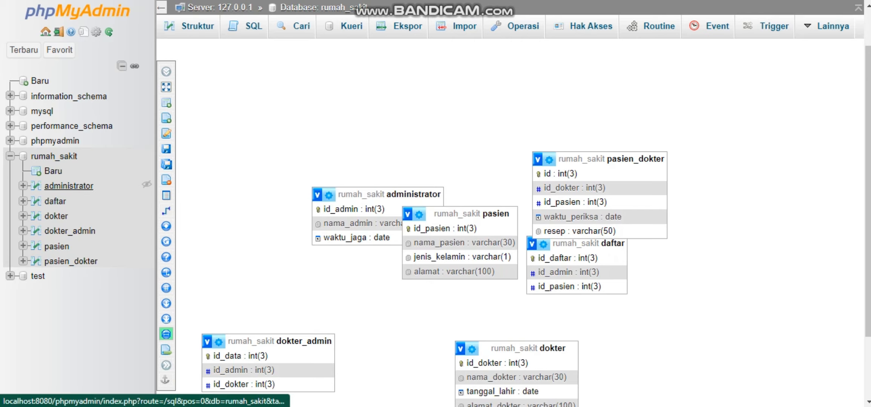
Open the structure of the administrator table to check its columns and keys.
click(76, 186)
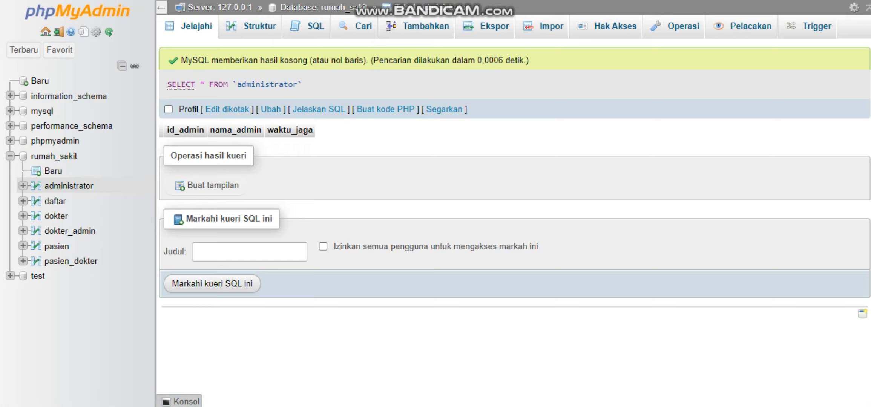
click(75, 186)
click(259, 26)
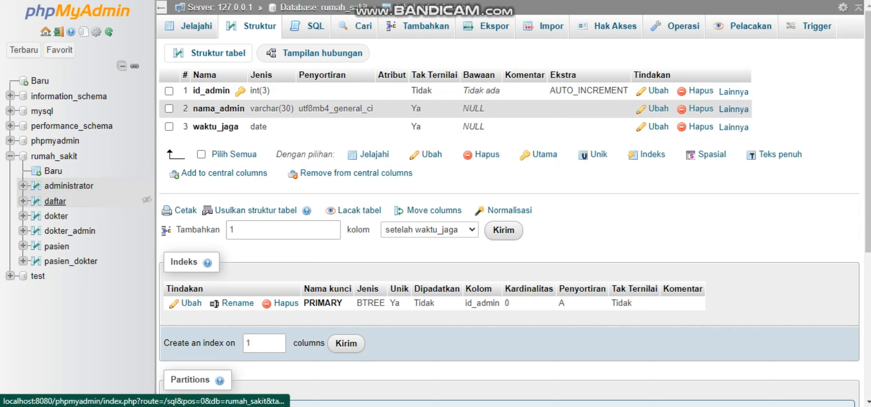
Add an index on the id_admin and id_pasien columns of the daftar table.
click(55, 201)
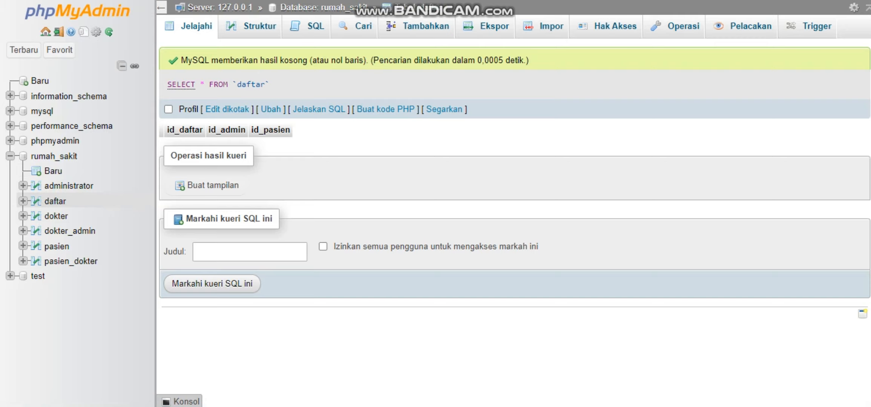
click(259, 26)
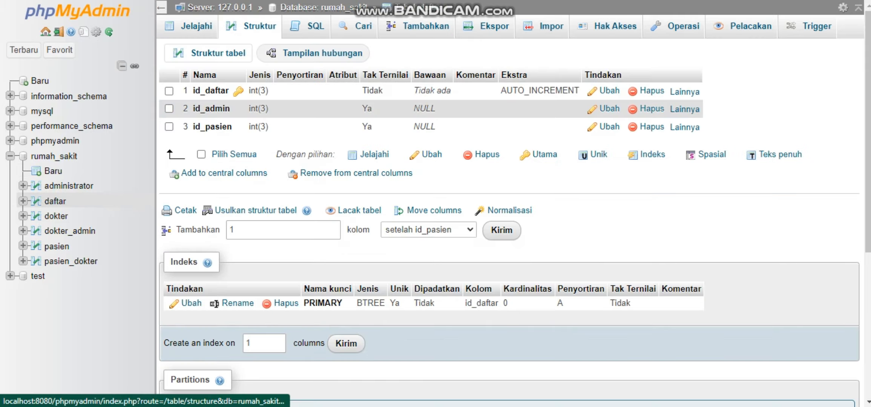
click(169, 108)
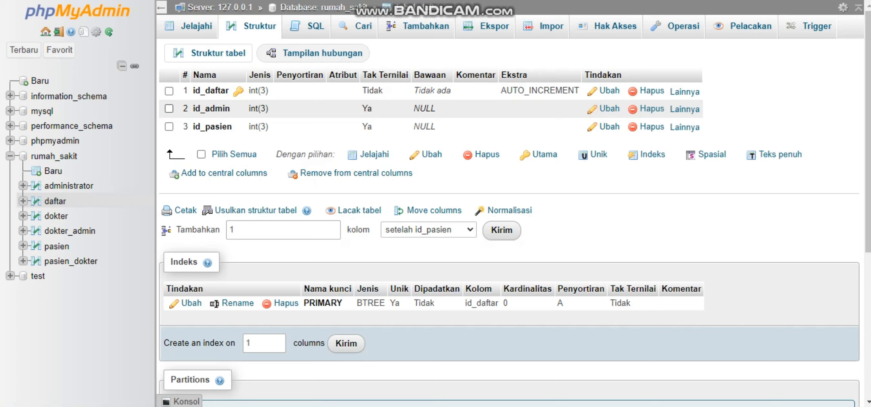
click(168, 126)
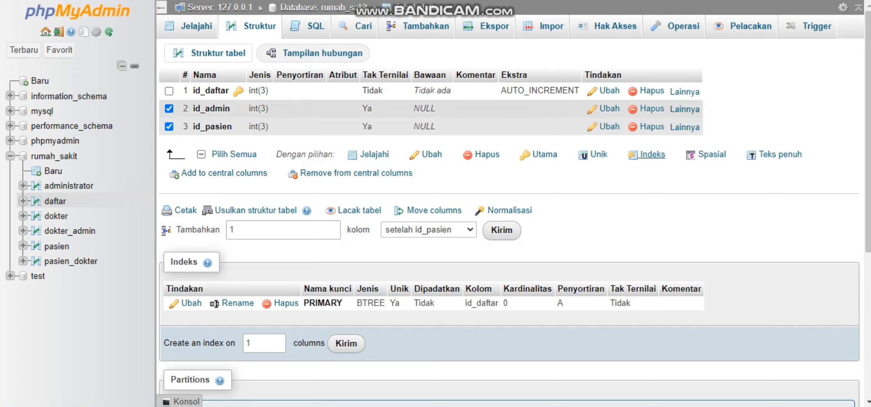
click(652, 154)
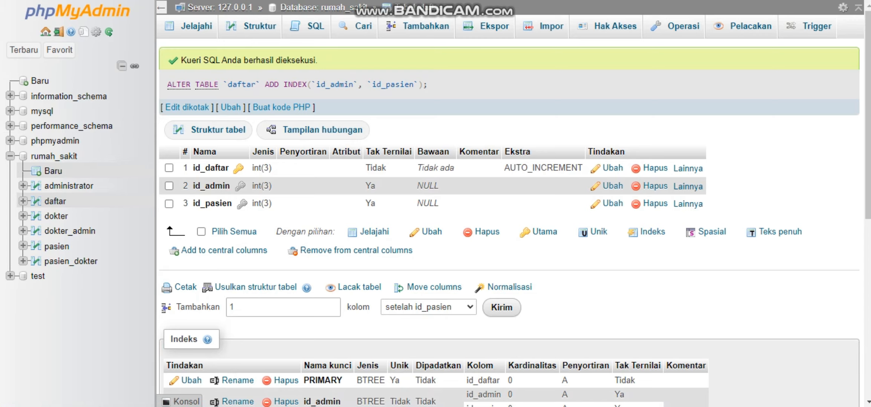
Open the structure of the dokter table to check its columns and keys.
click(55, 216)
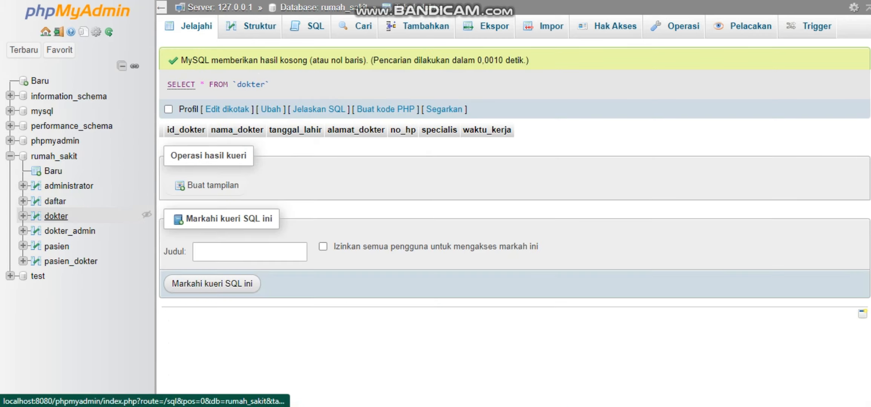
click(256, 26)
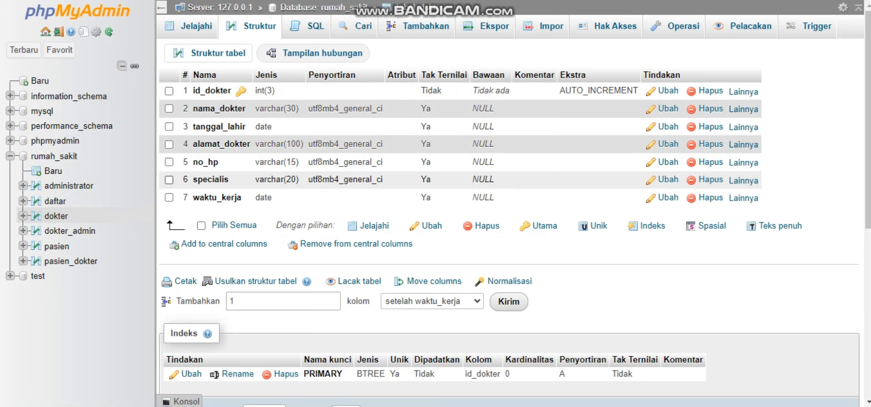
Add an index on the id_admin and id_dokter columns of the dokter_admin table.
click(69, 231)
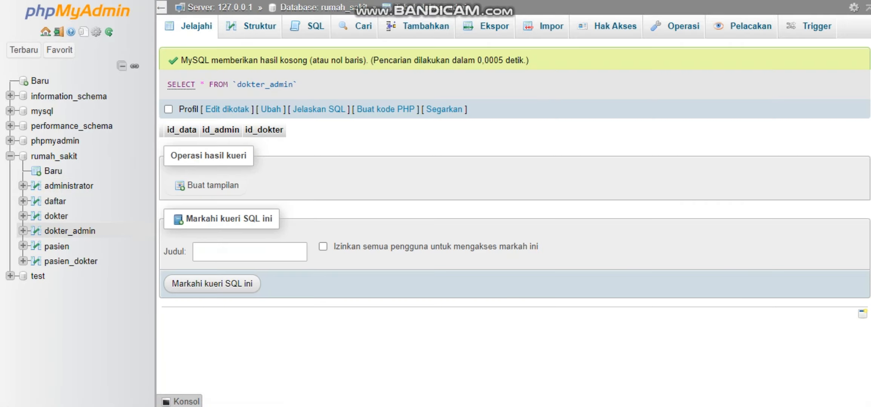
click(259, 27)
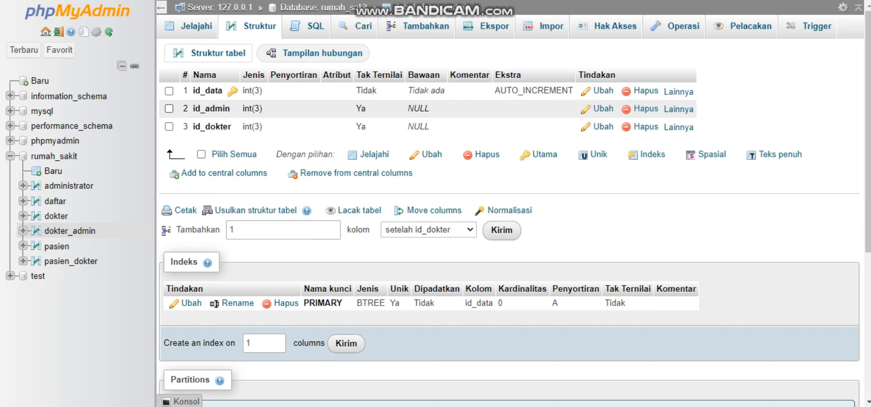
click(169, 109)
click(169, 127)
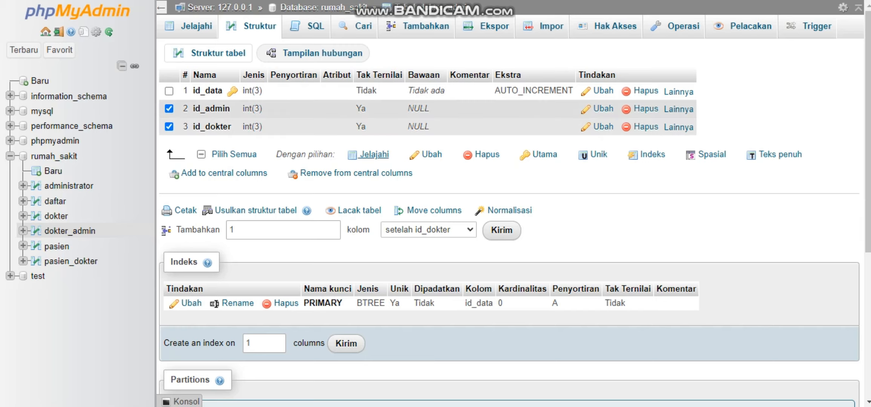
click(652, 154)
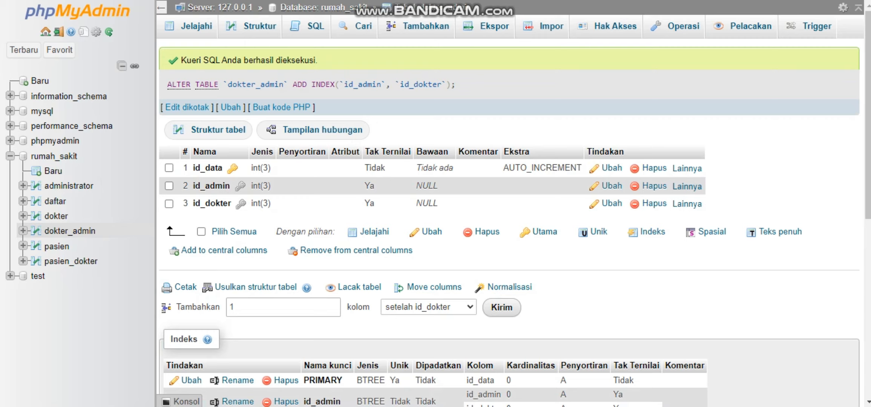
Add an index on the id_dokter and id_pasien columns of the pasien_dokter table.
click(56, 247)
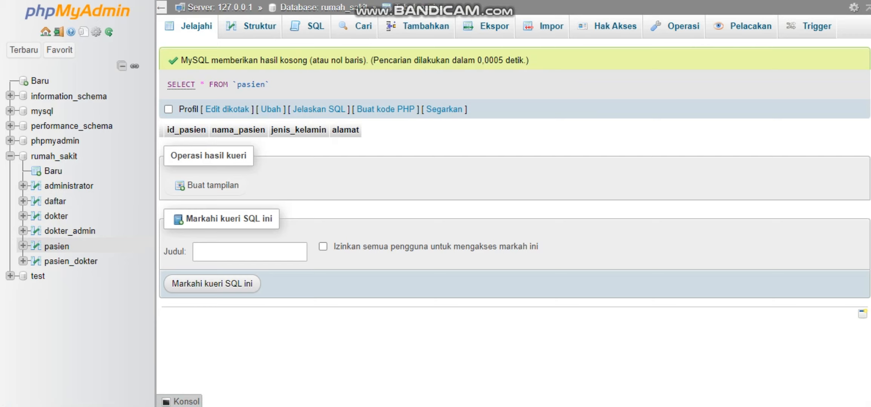
click(71, 261)
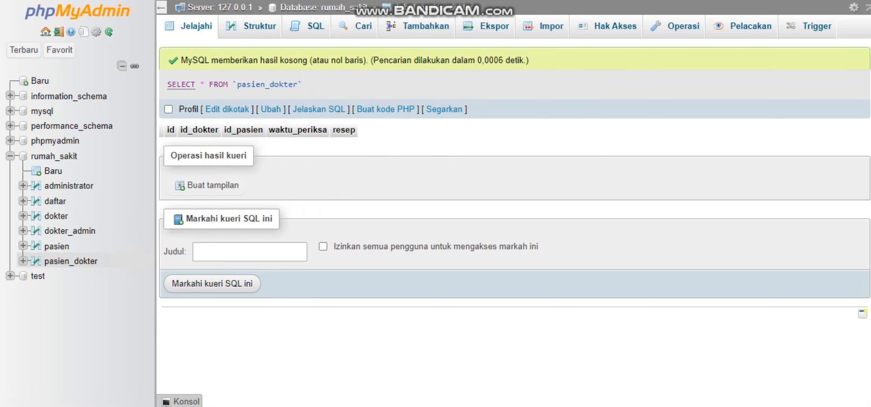
click(259, 25)
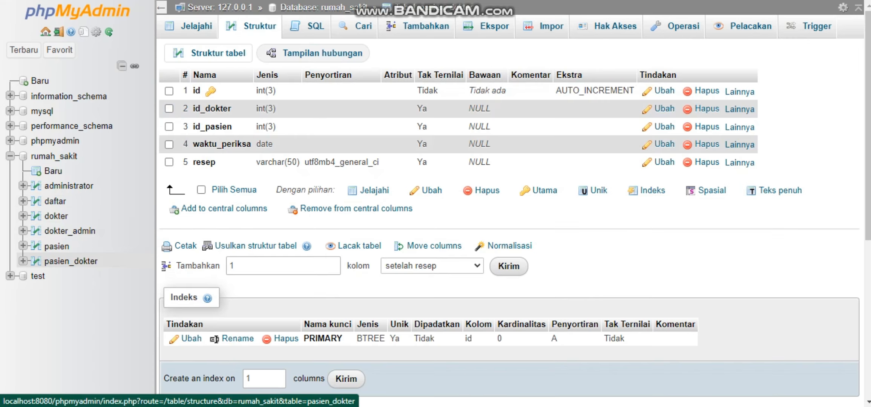
click(169, 109)
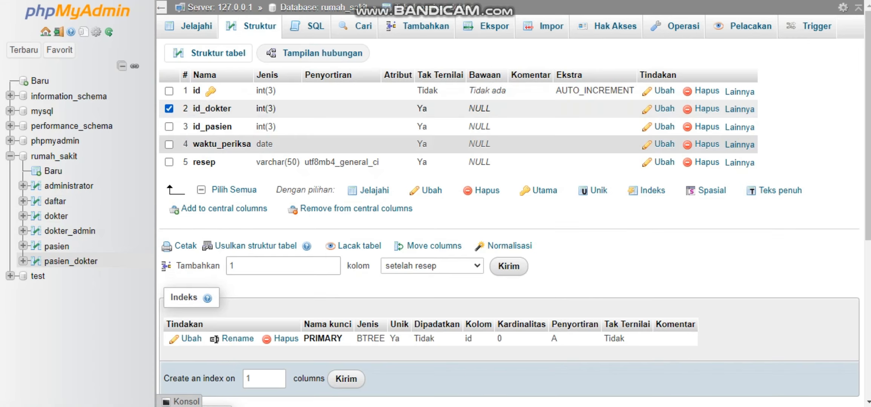
click(169, 126)
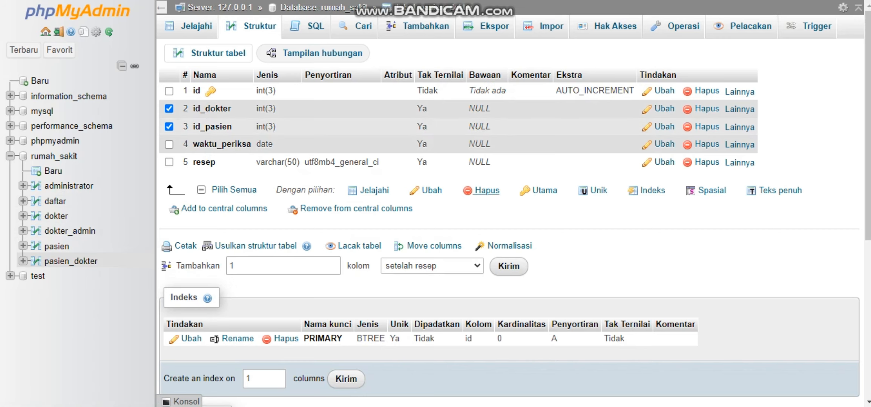
click(651, 191)
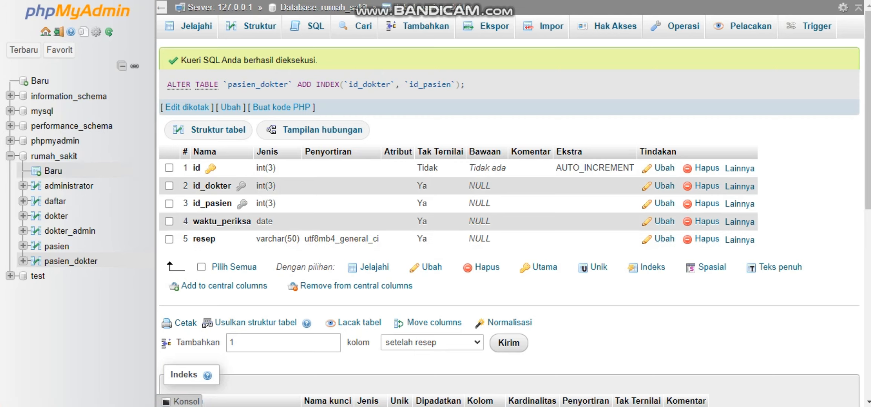
Open the Designer view of the rumah_sakit database.
click(53, 156)
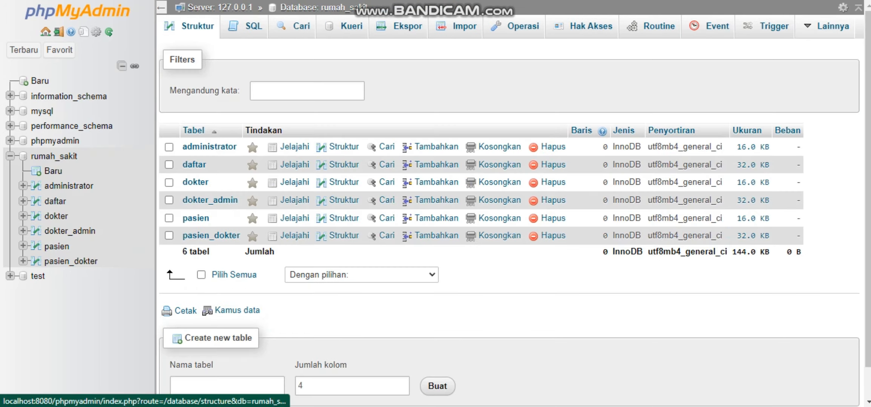
click(832, 26)
click(793, 73)
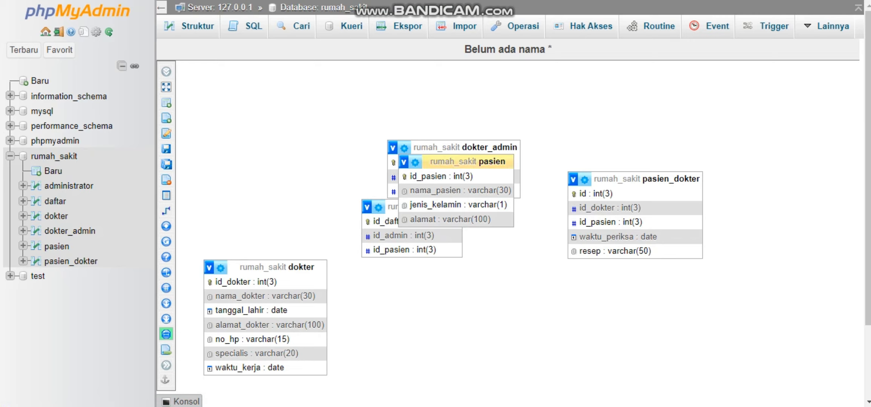
Separate the overlapping pasien and dokter_admin tables and bring the administrator table up beside the others in the diagram.
drag(467, 161, 562, 276)
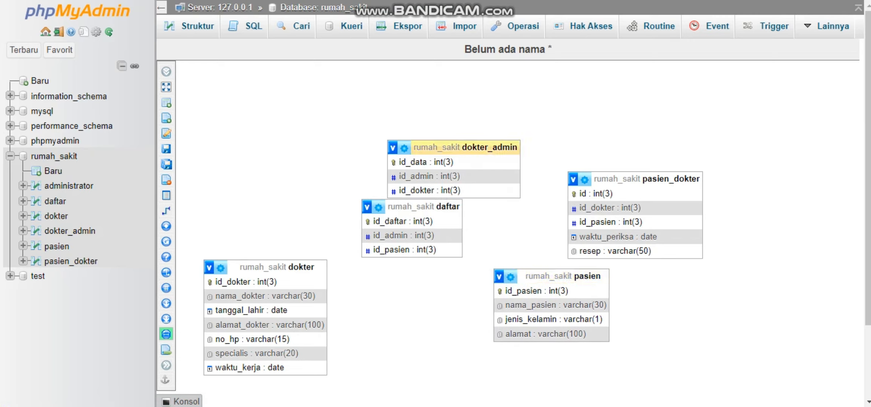
drag(468, 147, 604, 100)
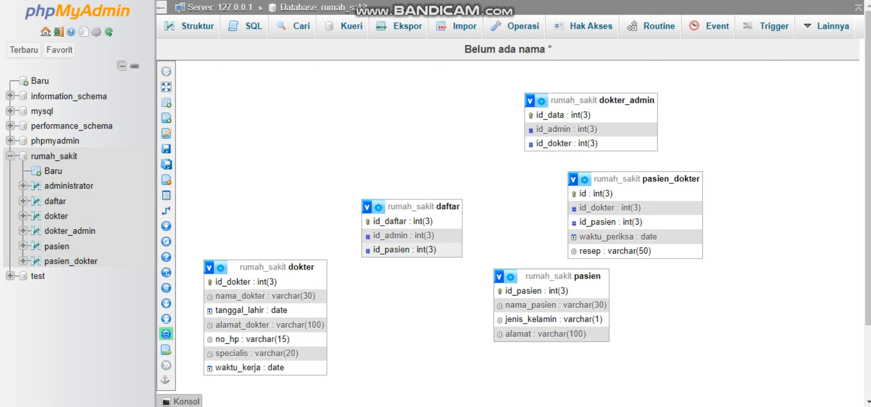
scroll(633, 226, down, 3)
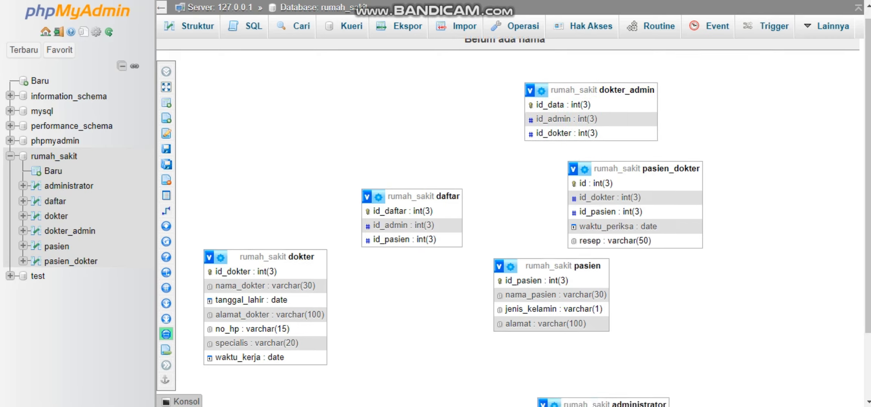
scroll(603, 324, up, 1)
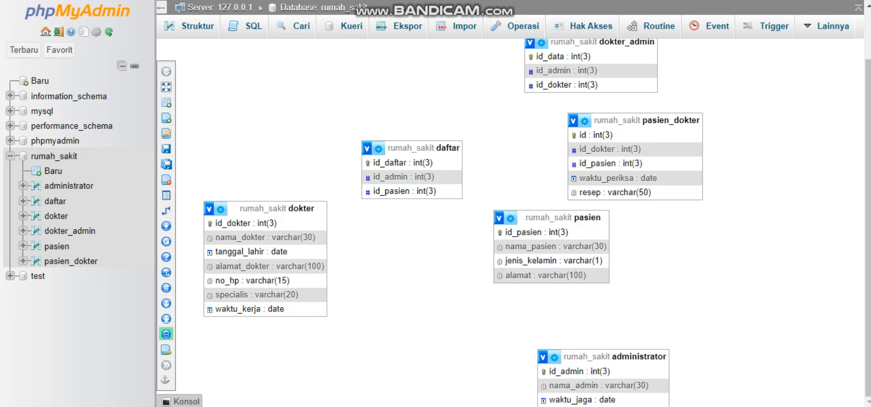
scroll(603, 362, up, 1)
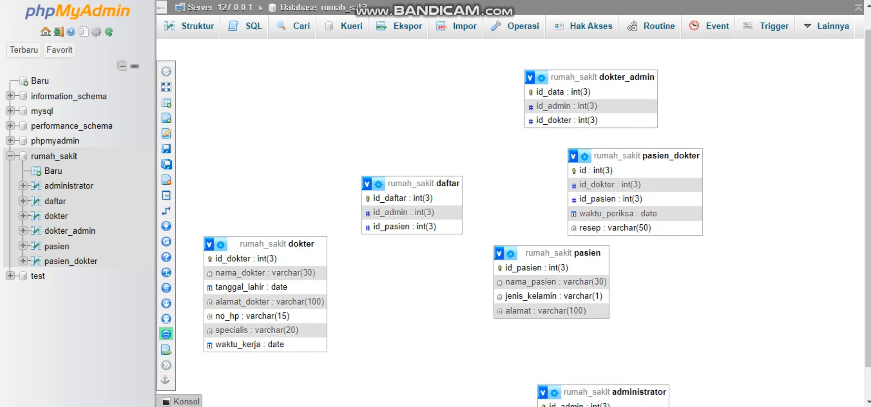
drag(603, 391, 714, 68)
Consult the ERD in the assignment PDF and arrange dokter_admin, administrator and daftar in order along the diagram's upper row.
key(ctrl+Tab)
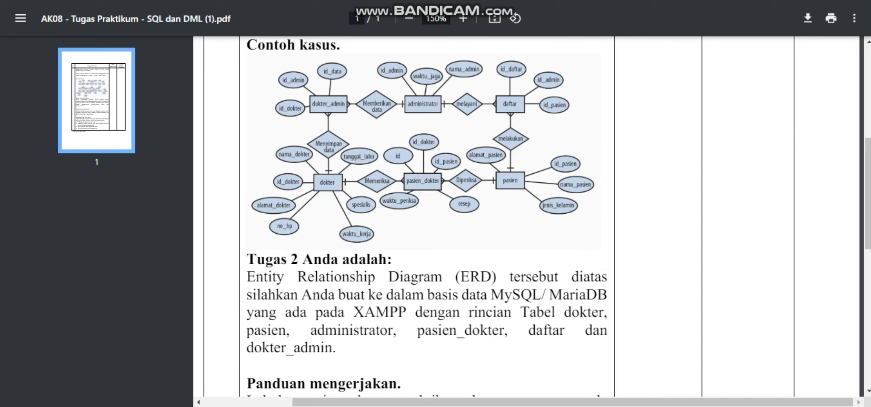
key(ctrl+shift+Tab)
drag(713, 68, 754, 114)
drag(603, 100, 336, 100)
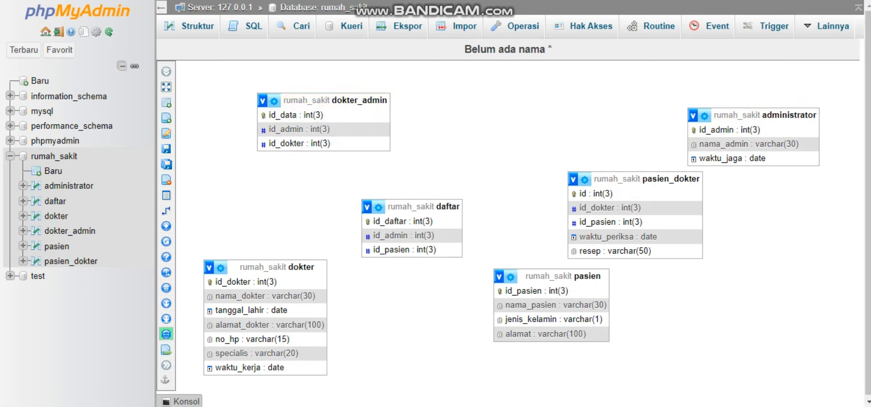
drag(735, 115, 543, 101)
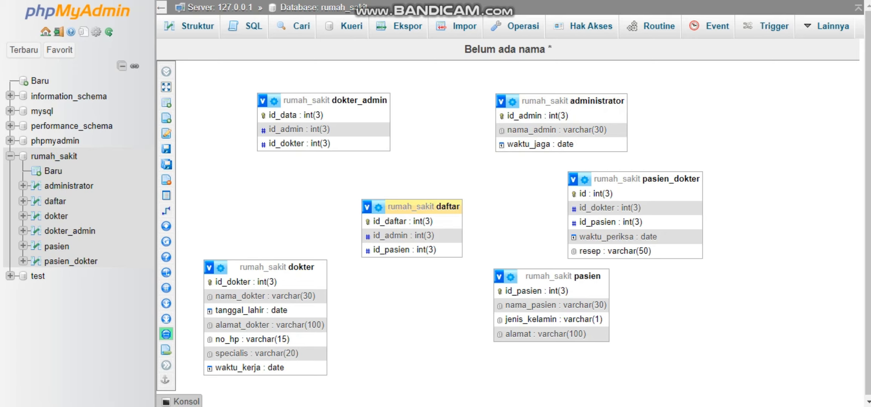
drag(411, 207, 750, 99)
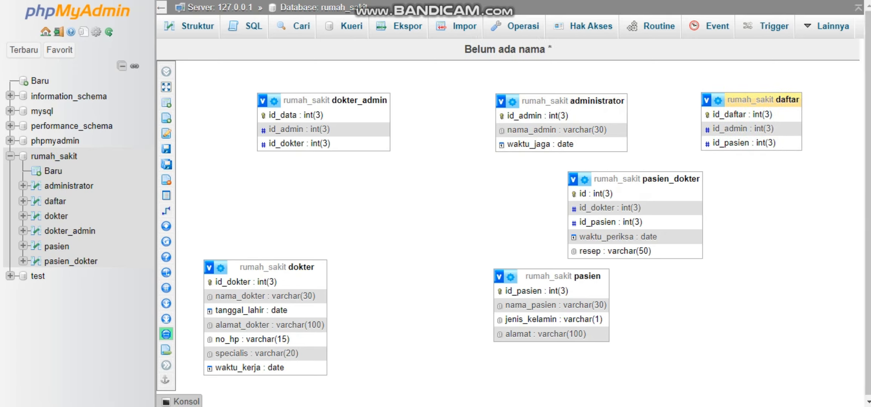
Arrange dokter, pasien_dokter and pasien along the diagram's lower row and align them beneath dokter_admin, administrator and daftar.
drag(286, 267, 341, 246)
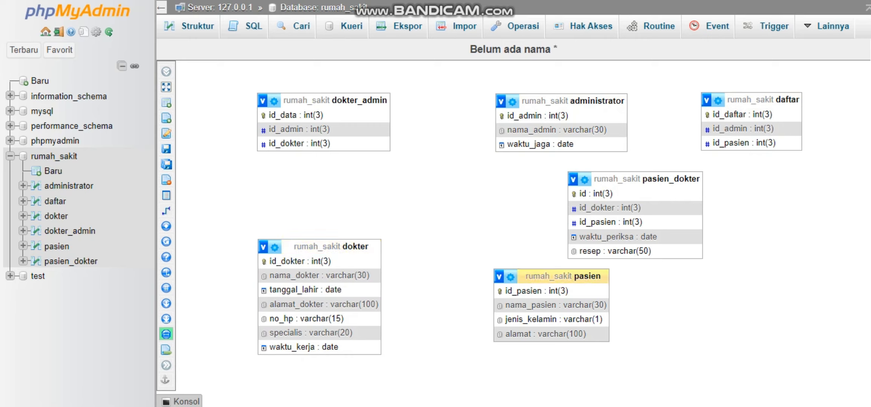
drag(565, 276, 775, 272)
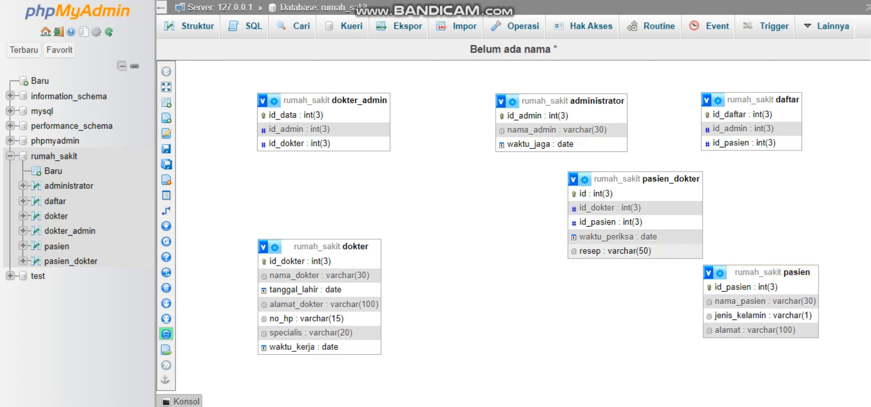
drag(633, 179, 533, 256)
drag(558, 100, 510, 103)
drag(535, 256, 521, 248)
drag(753, 100, 716, 102)
drag(792, 272, 753, 263)
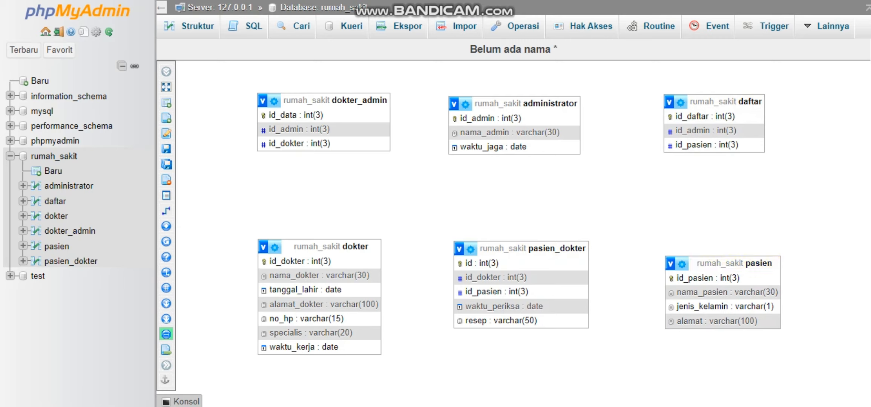
Save the Designer layout as a page named "rumah sakit".
mouse_move(166, 71)
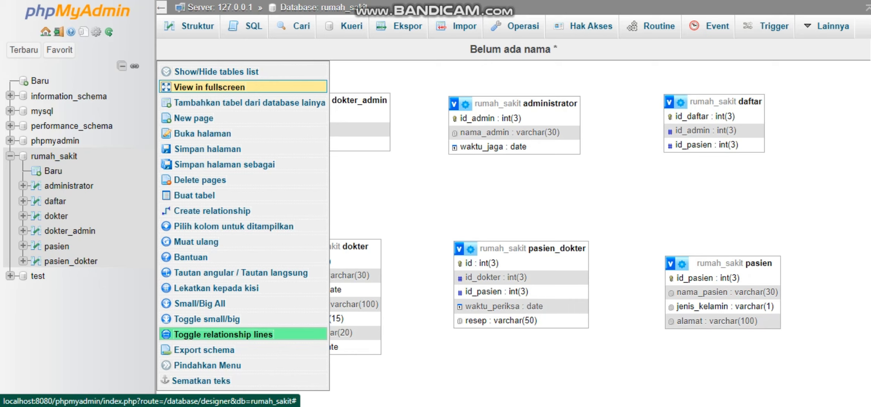
click(208, 149)
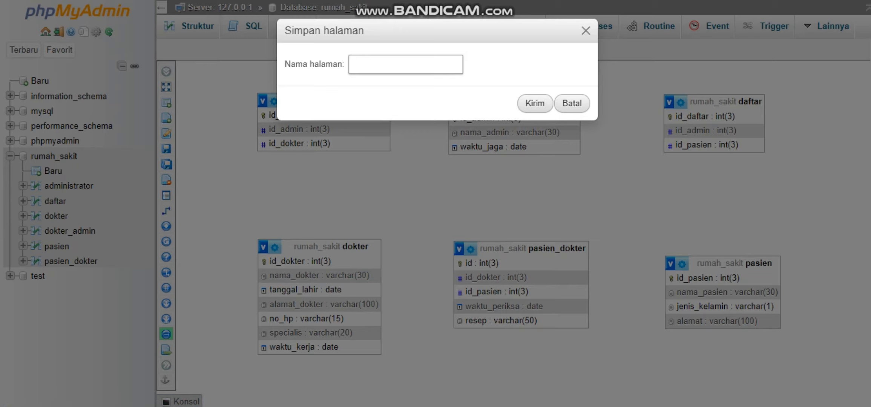
text(rumah sakit)
click(535, 103)
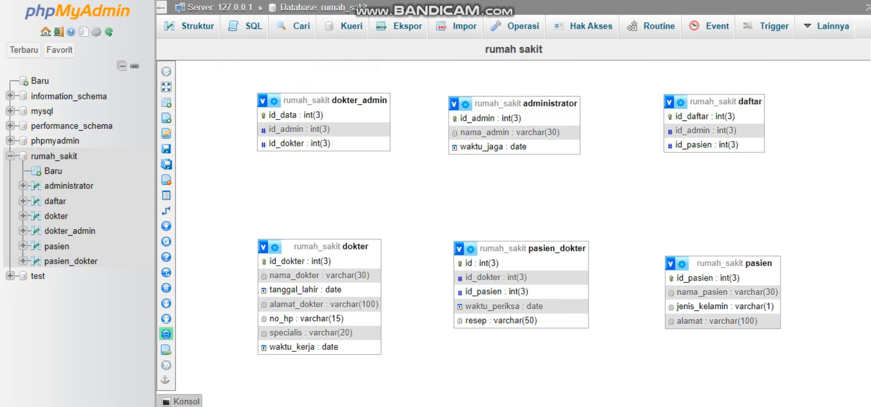
Relate dokter_admin's id_dokter to dokter's id_dokter with CASCADE on delete and on update, and show the relationship lines.
mouse_move(166, 211)
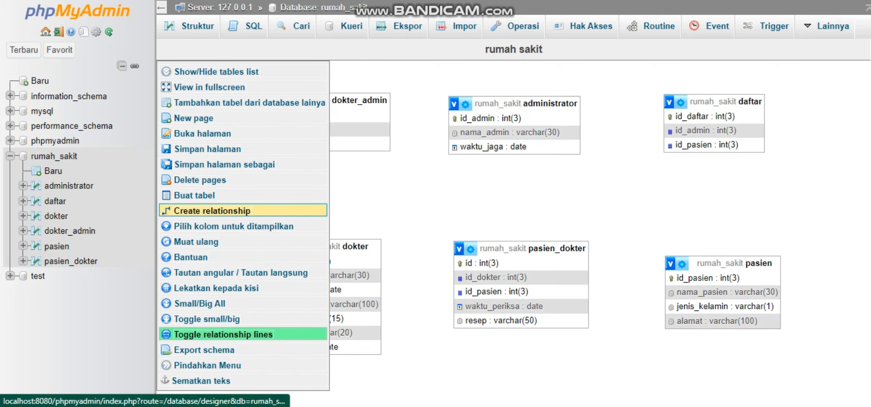
click(166, 210)
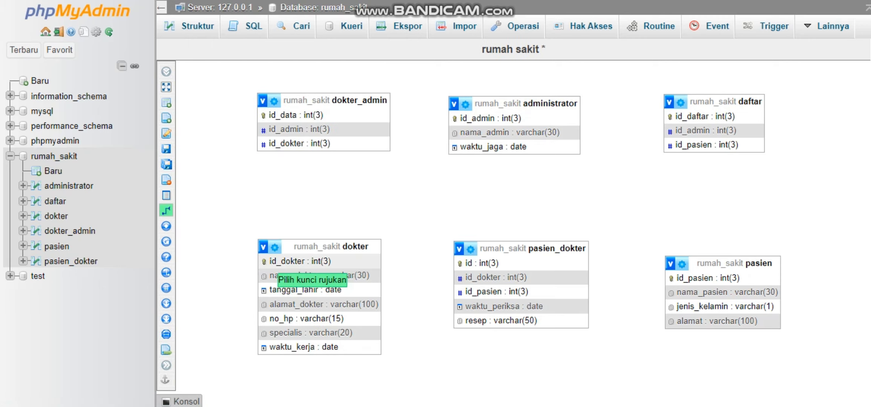
click(269, 261)
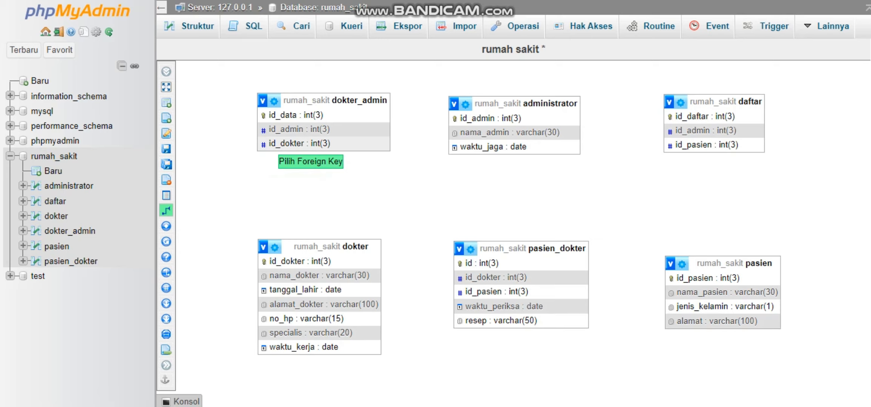
click(266, 143)
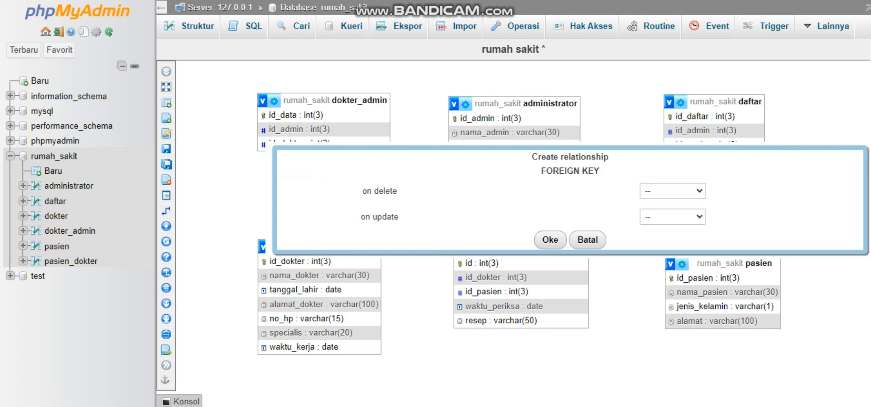
click(673, 191)
click(664, 215)
click(672, 216)
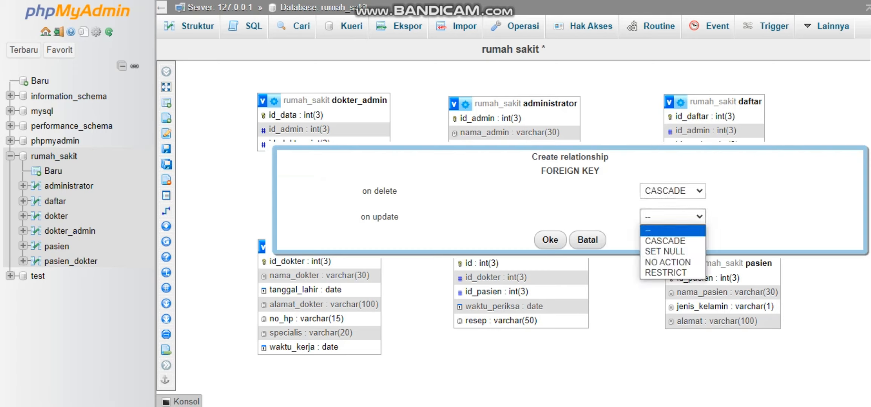
click(665, 241)
click(550, 240)
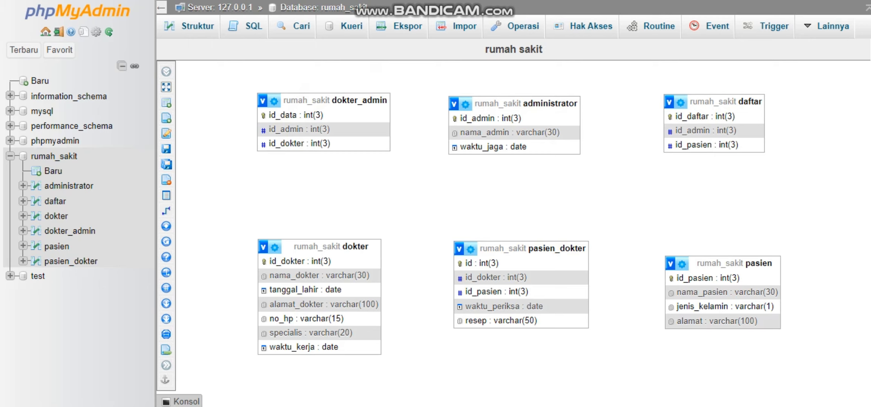
mouse_move(167, 211)
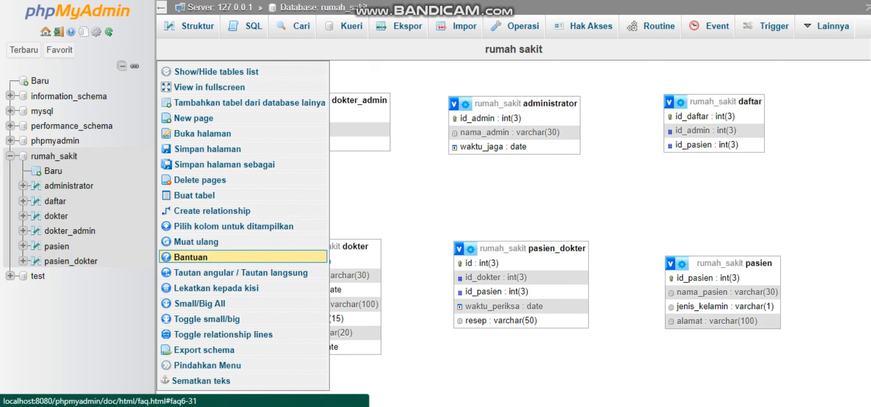
click(166, 334)
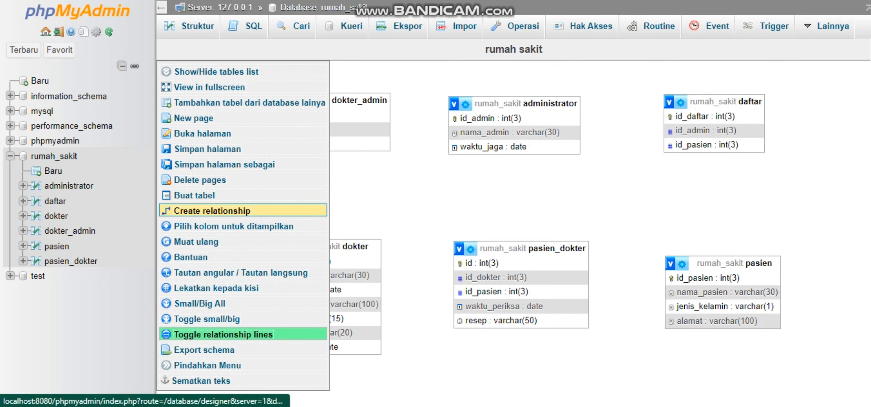
Relate dokter_admin's id_admin to administrator's id_admin with CASCADE on delete and on update.
click(166, 210)
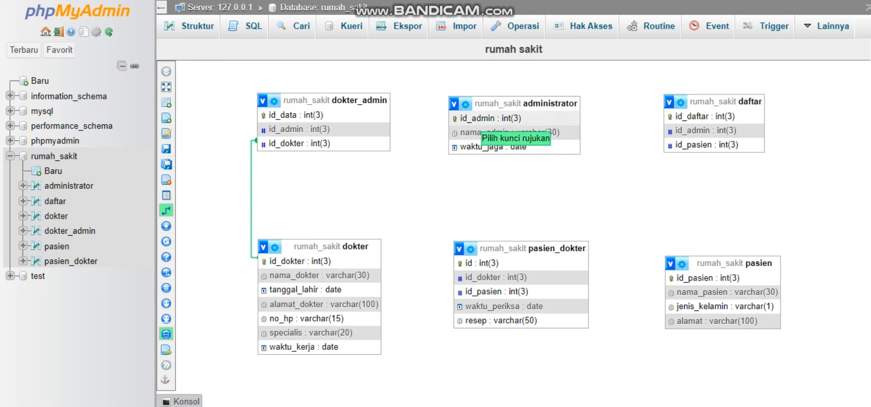
click(476, 131)
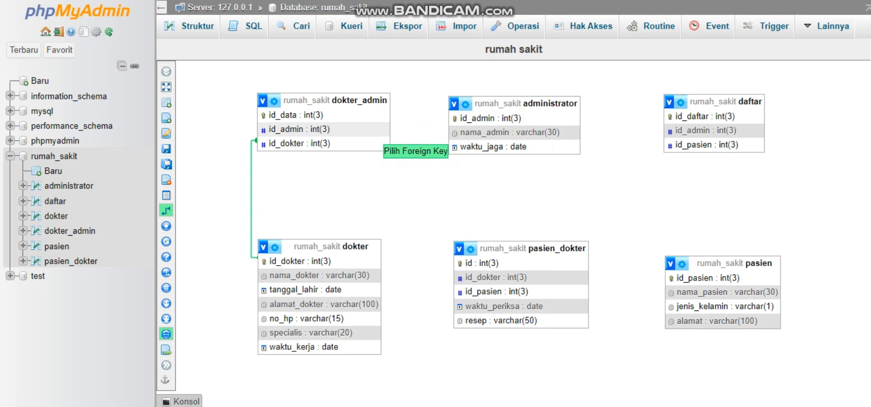
click(382, 144)
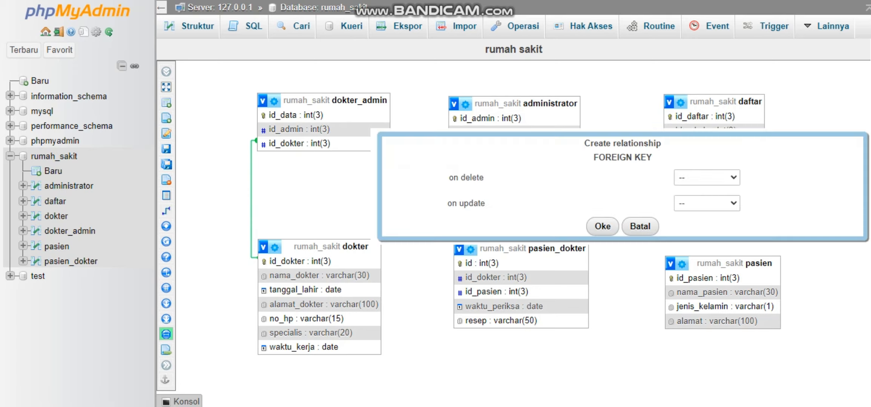
click(706, 177)
click(689, 192)
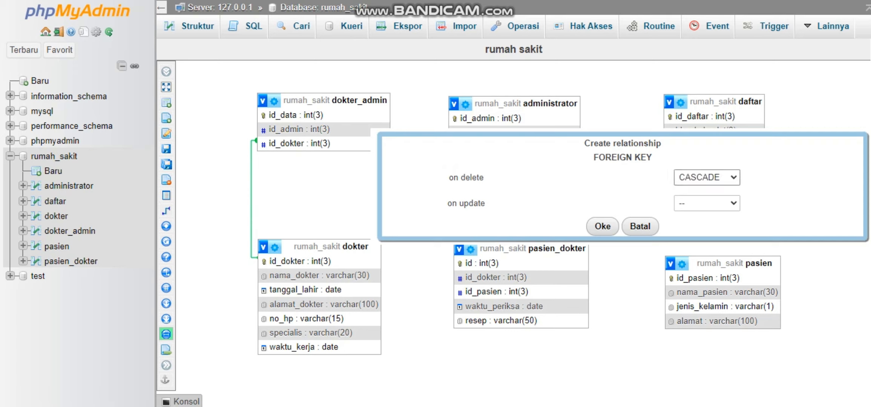
click(707, 202)
click(699, 227)
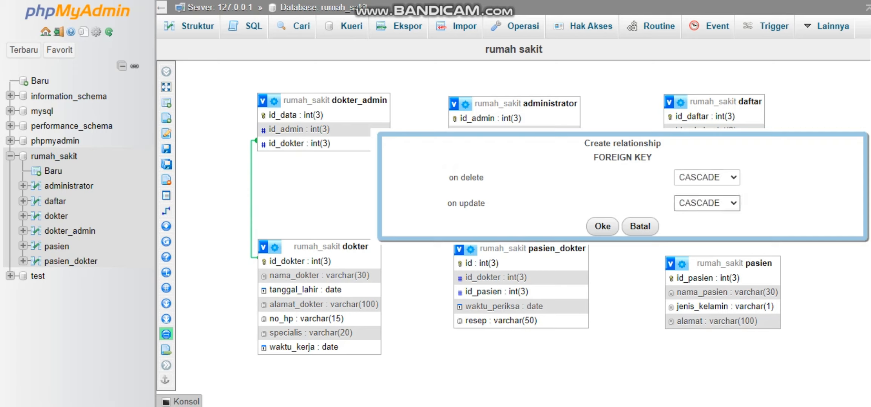
click(602, 226)
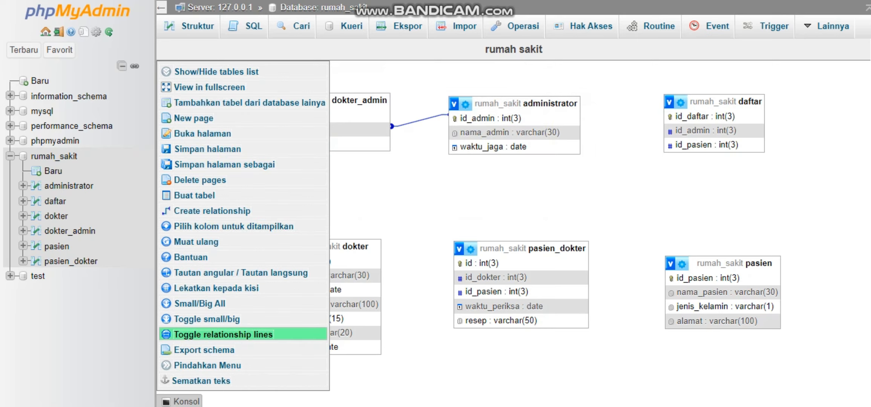
Relate daftar's id_pasien to pasien's id_pasien with CASCADE on delete and on update.
click(166, 211)
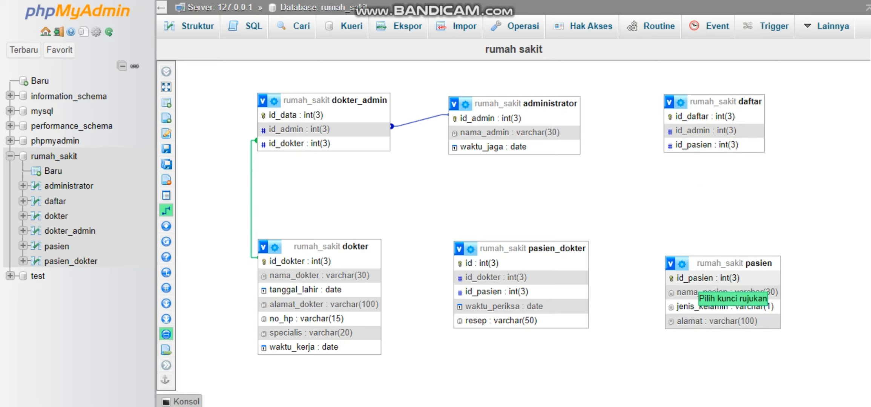
click(690, 278)
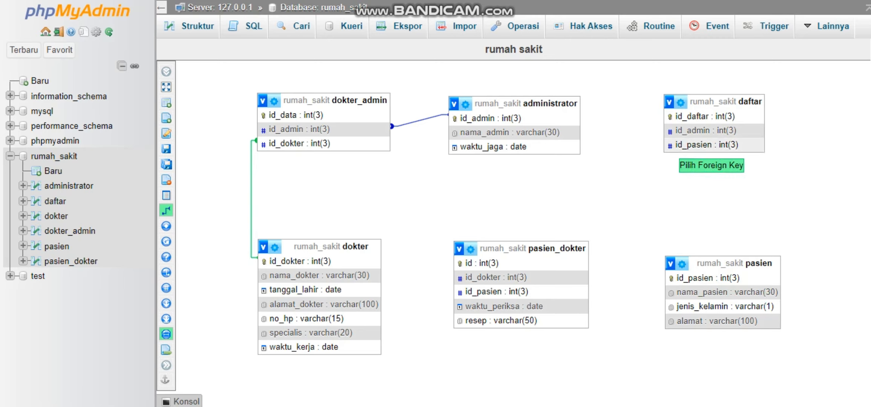
click(701, 145)
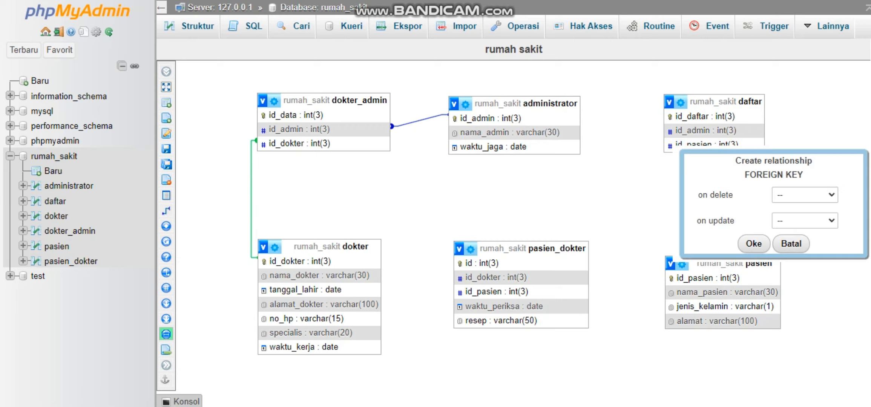
click(804, 195)
click(796, 216)
click(804, 221)
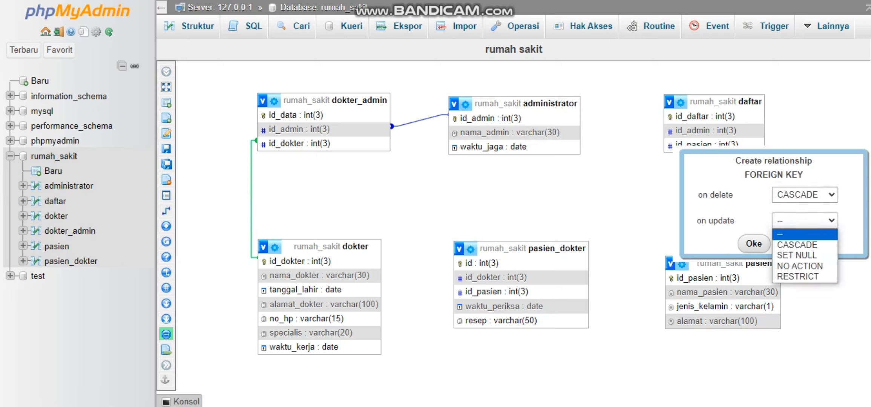
click(796, 244)
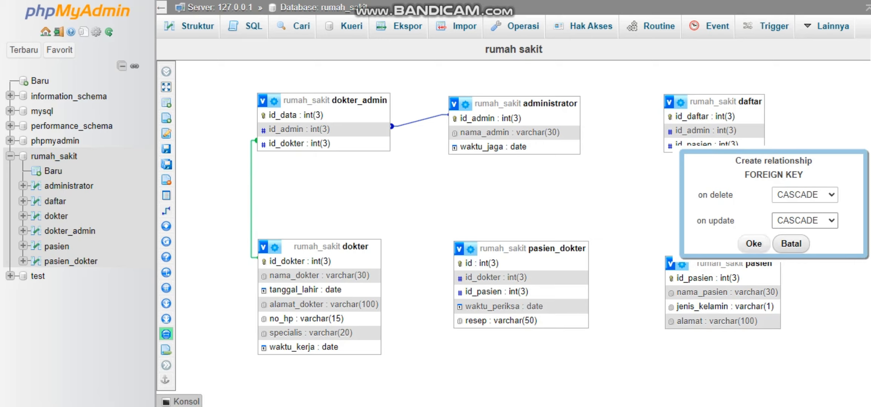
click(753, 243)
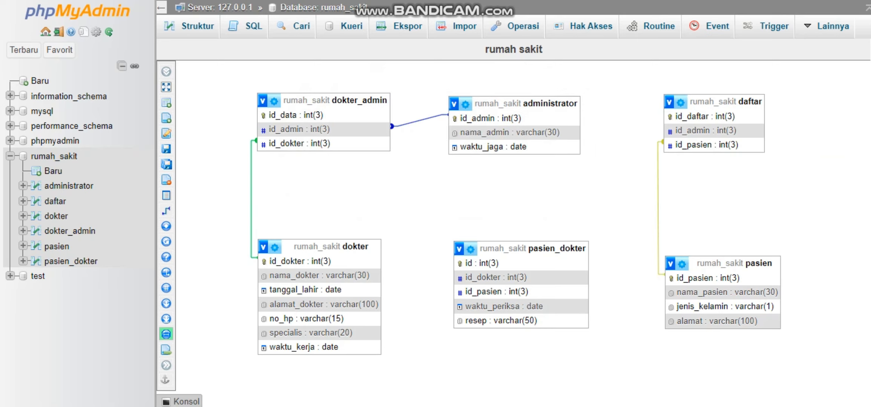
Relate daftar's id_admin to administrator's id_admin with CASCADE on delete and on update.
click(166, 210)
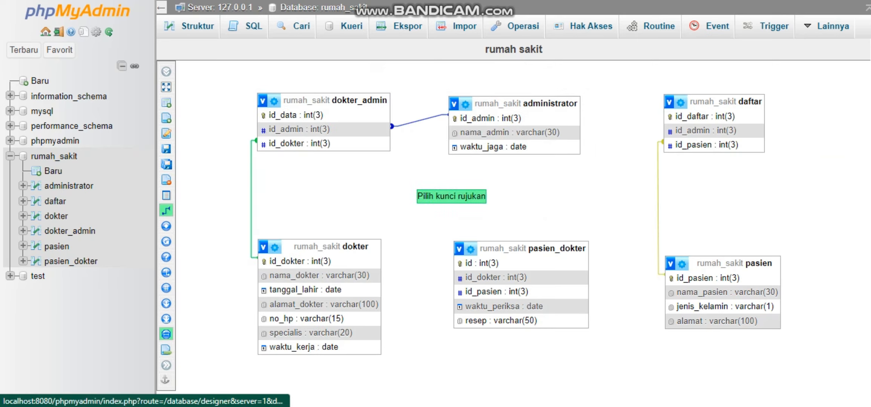
click(564, 121)
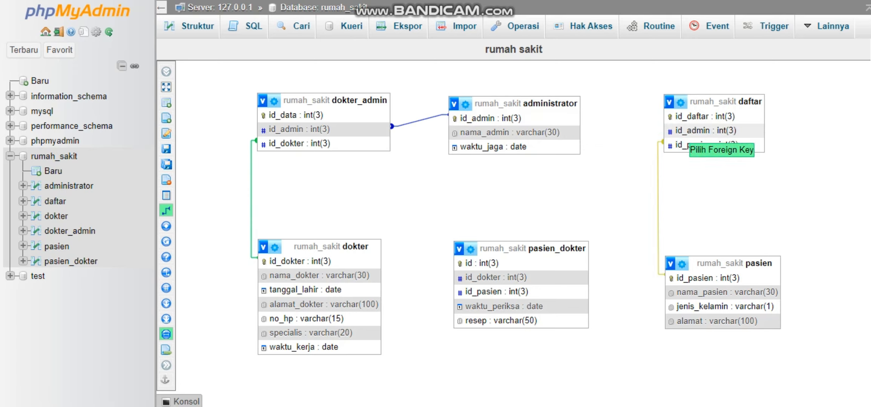
click(684, 136)
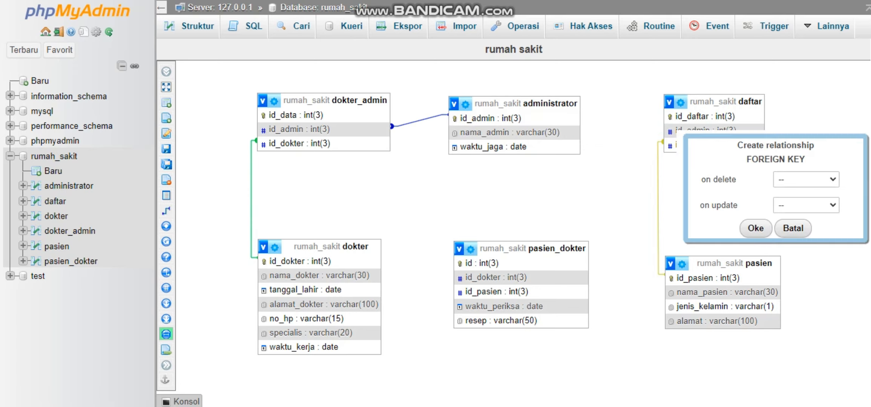
click(805, 180)
click(797, 203)
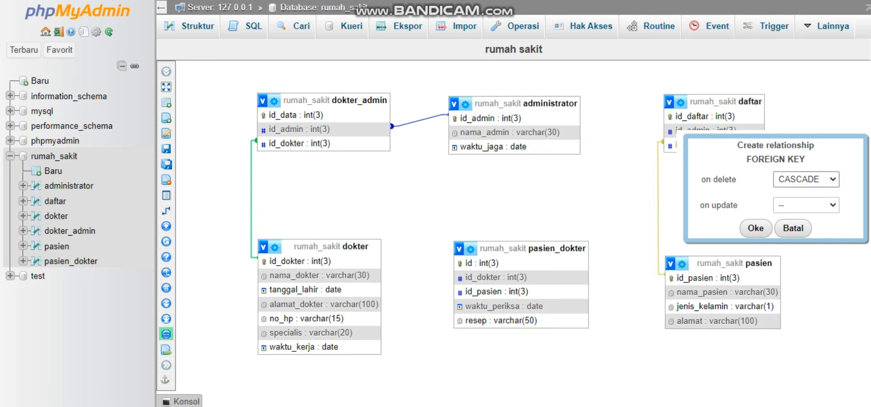
click(805, 205)
click(798, 230)
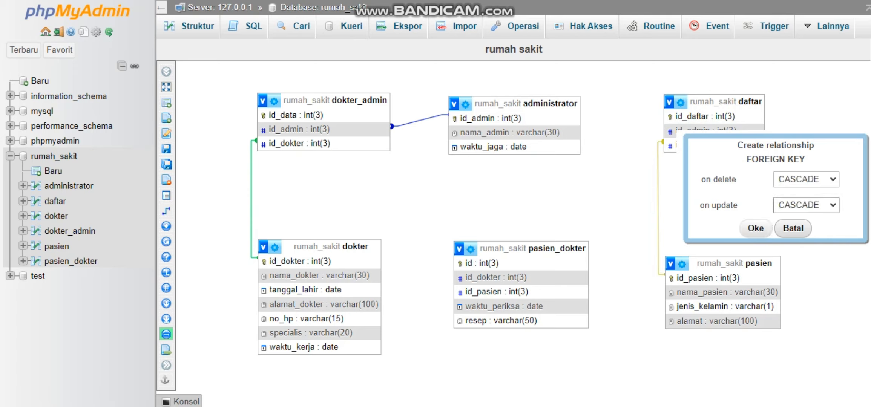
click(755, 228)
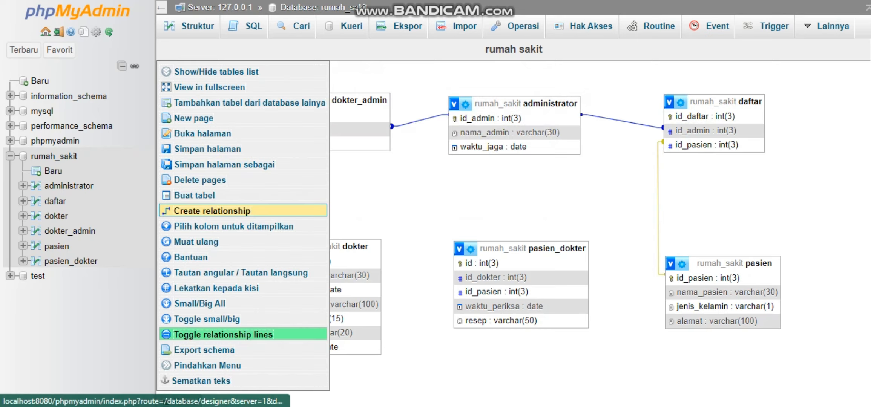
Relate pasien_dokter's id_dokter to dokter's id_dokter with CASCADE on delete and on update.
click(181, 210)
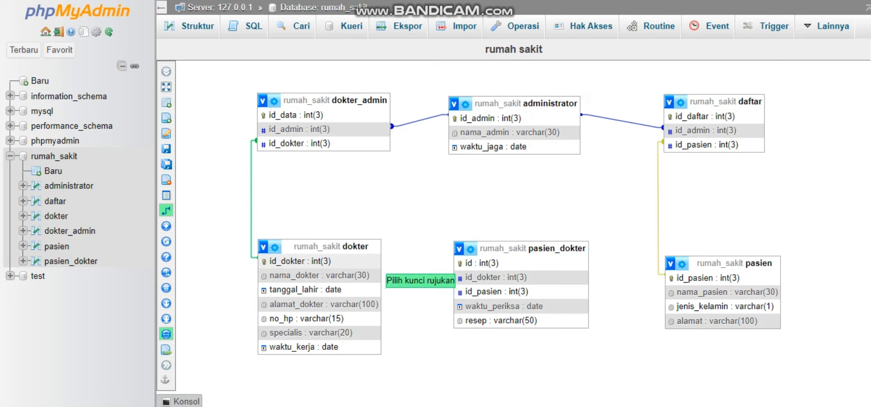
click(375, 261)
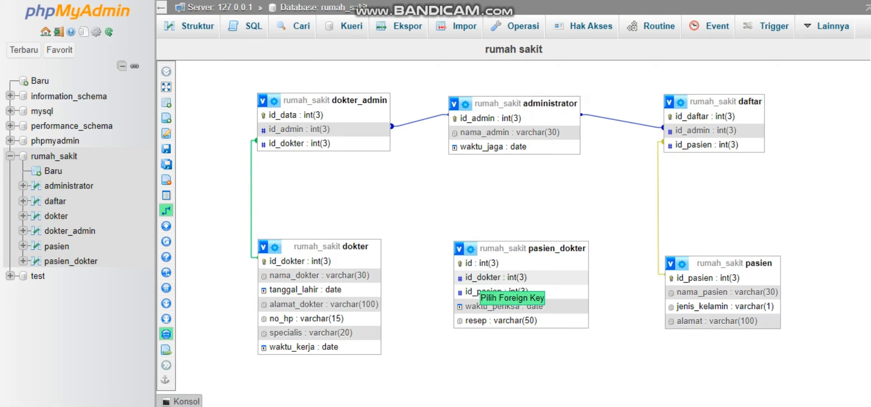
click(490, 278)
click(737, 327)
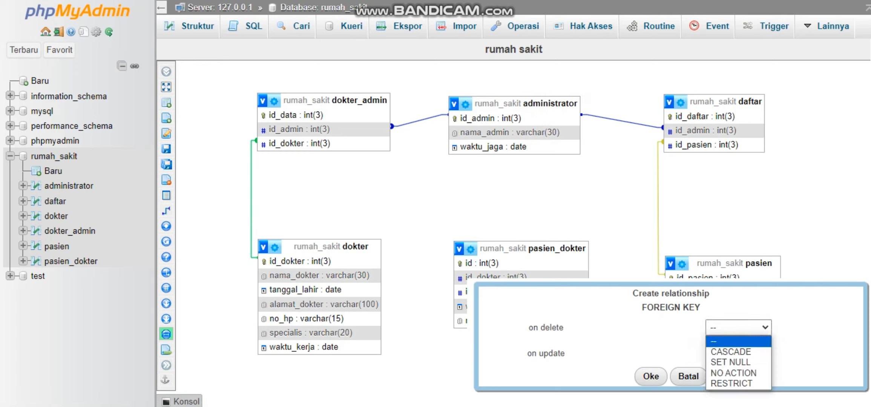
click(730, 352)
click(738, 353)
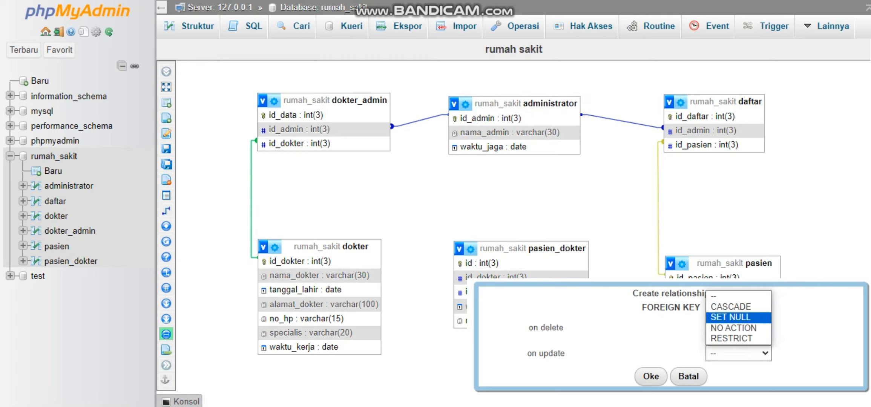
click(730, 306)
click(651, 376)
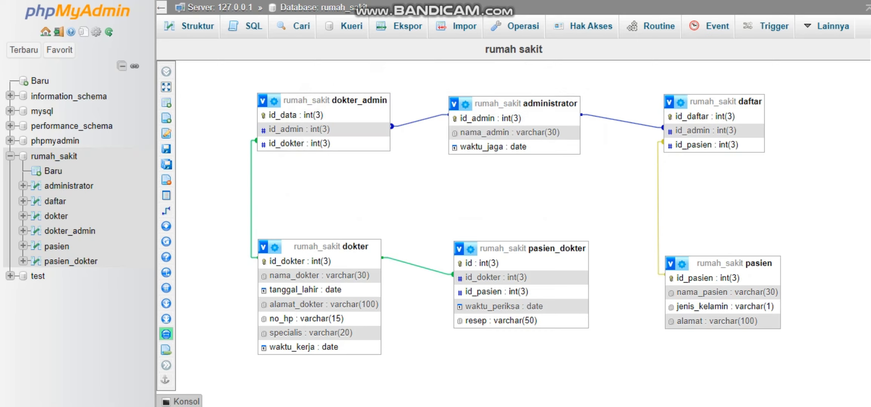
Relate pasien_dokter's id_pasien to pasien's id_pasien with CASCADE on delete and on update.
click(166, 210)
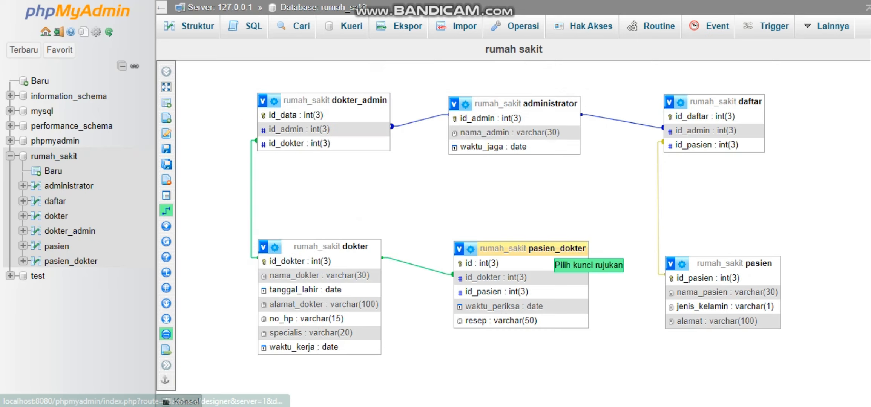
click(704, 278)
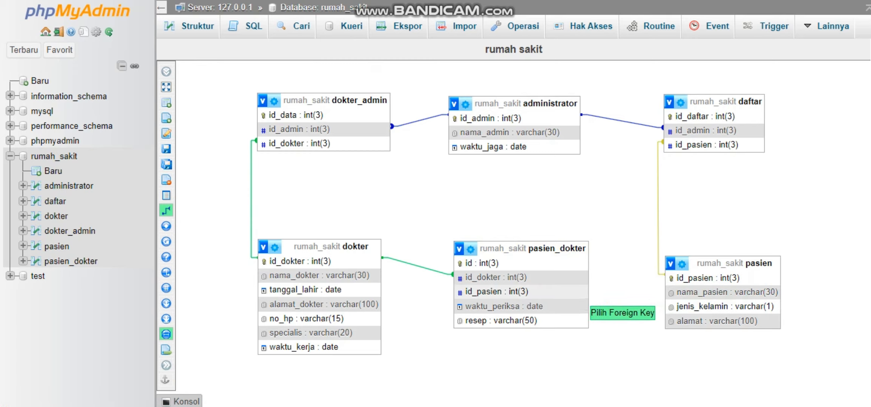
click(581, 292)
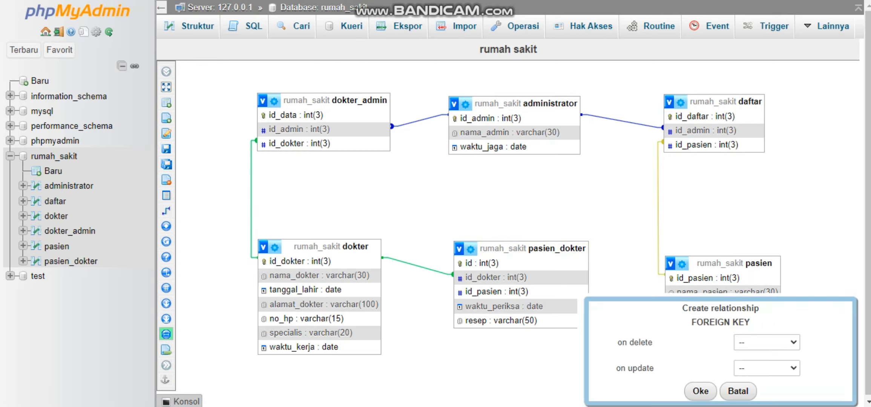
click(767, 342)
click(758, 365)
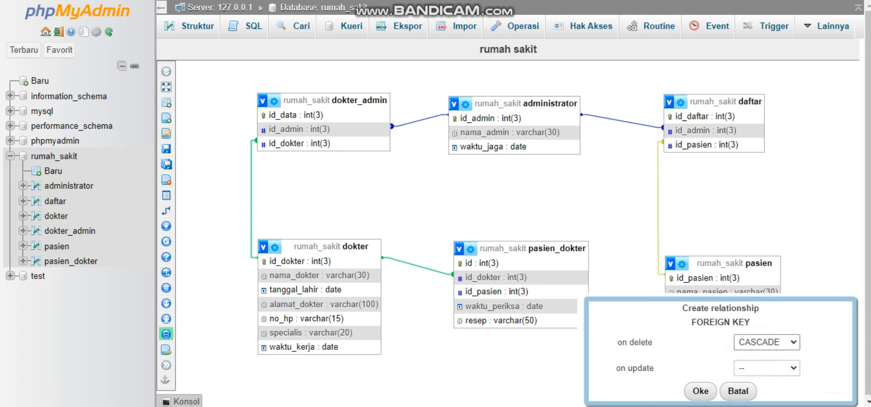
click(766, 368)
click(758, 319)
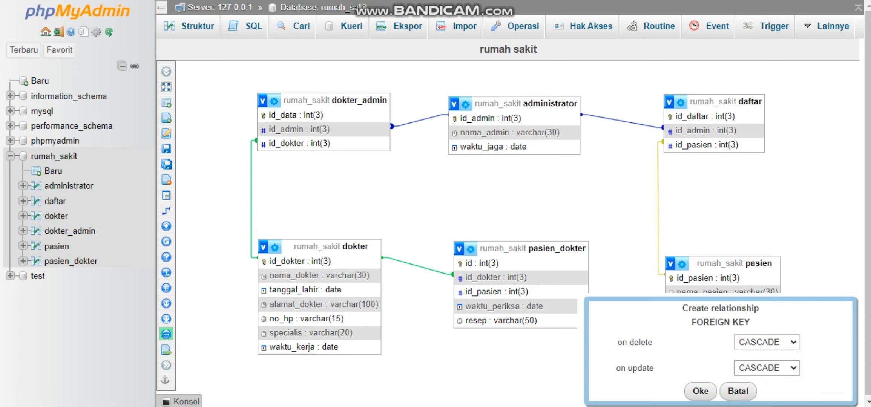
click(700, 391)
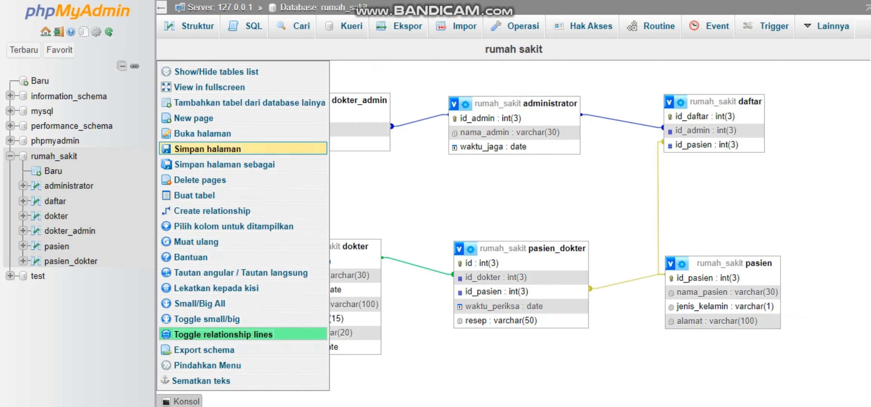
click(202, 133)
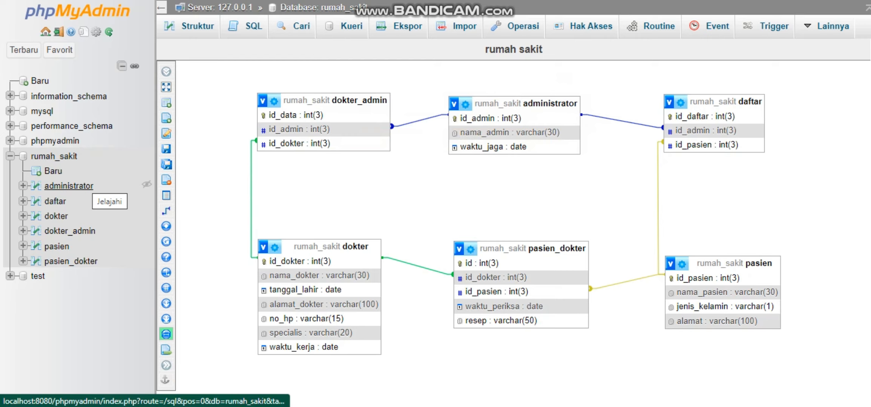
Fill in a new administrator record with id_admin 1, the admin's name and waktu_jaga 2024-06-05.
click(69, 185)
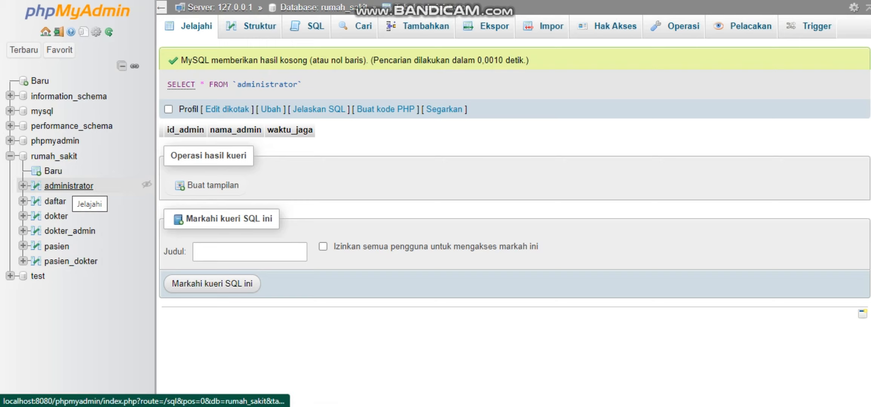
click(425, 26)
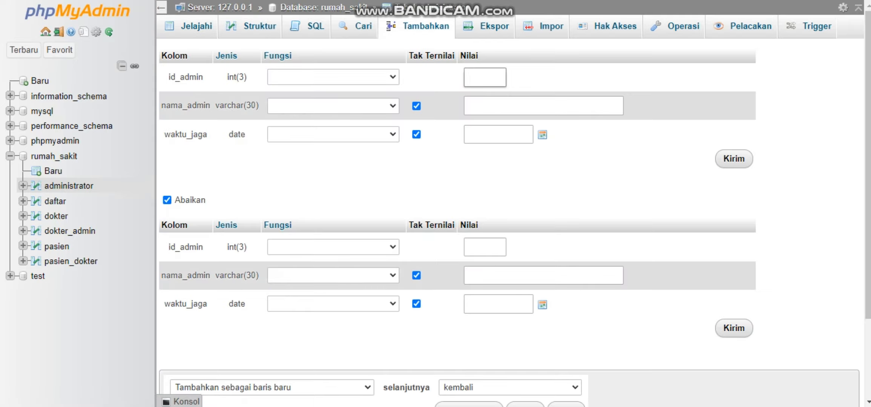
text(1)
click(490, 106)
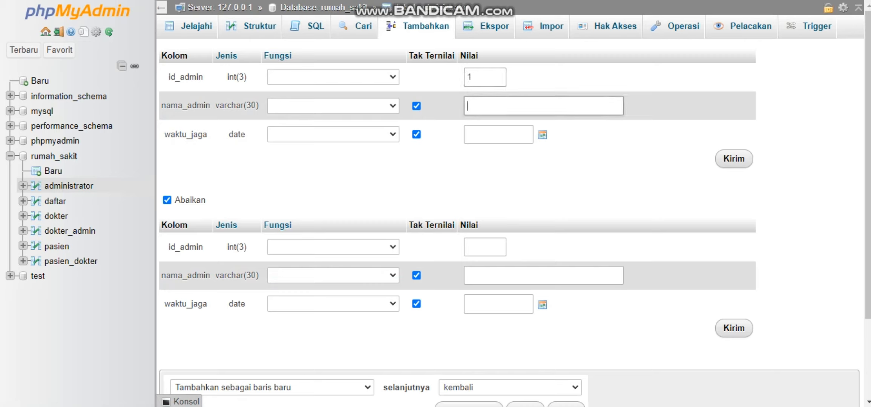
text(puspita)
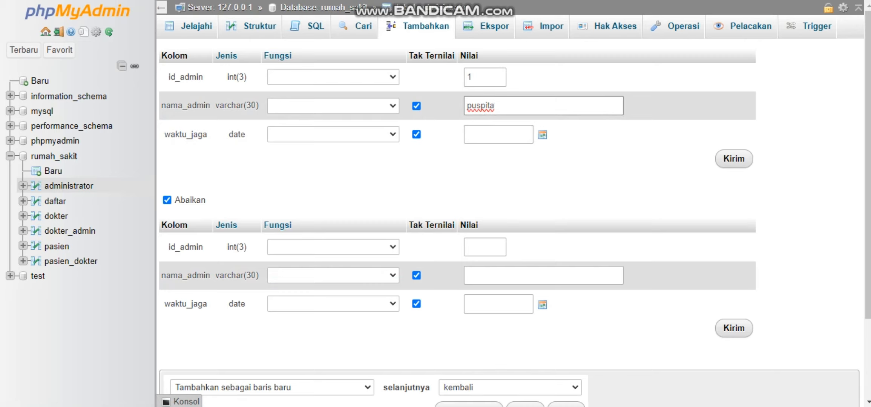
click(499, 134)
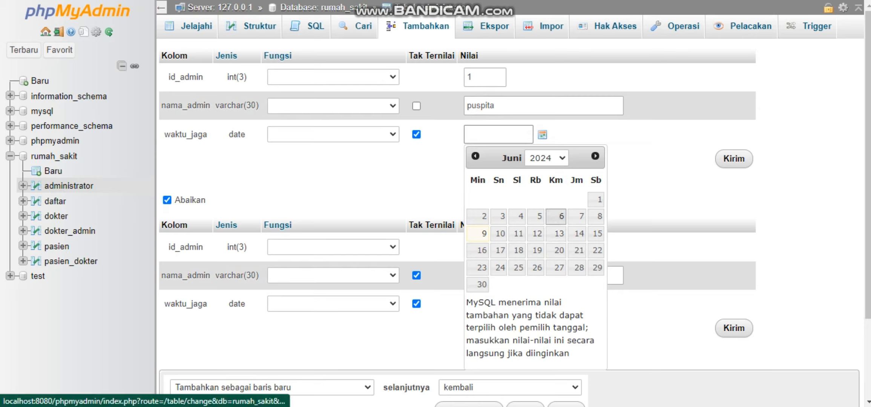
click(535, 216)
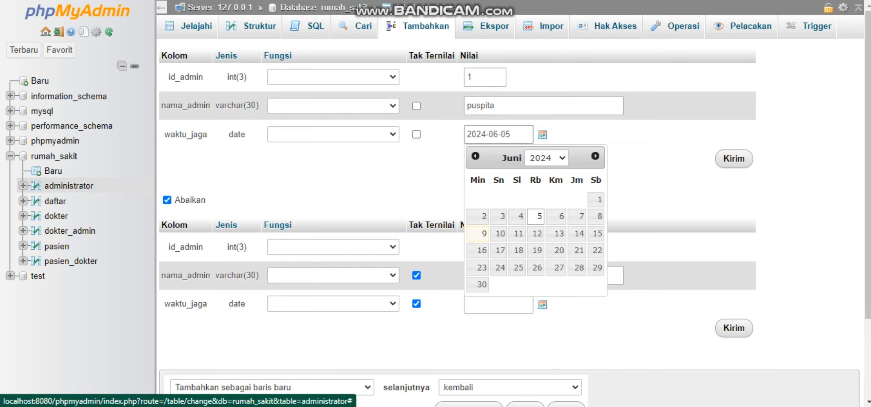
click(661, 188)
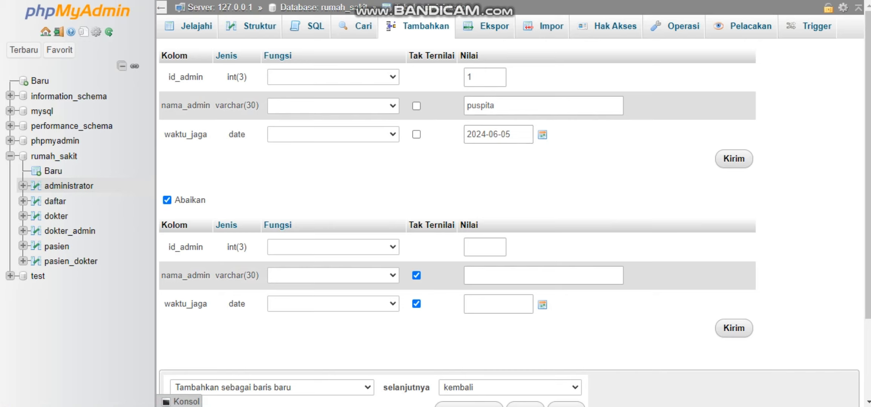
Fill in a second administrator record with id_admin 2, the admin's name and waktu_jaga 2024-06-04.
click(485, 247)
text(2)
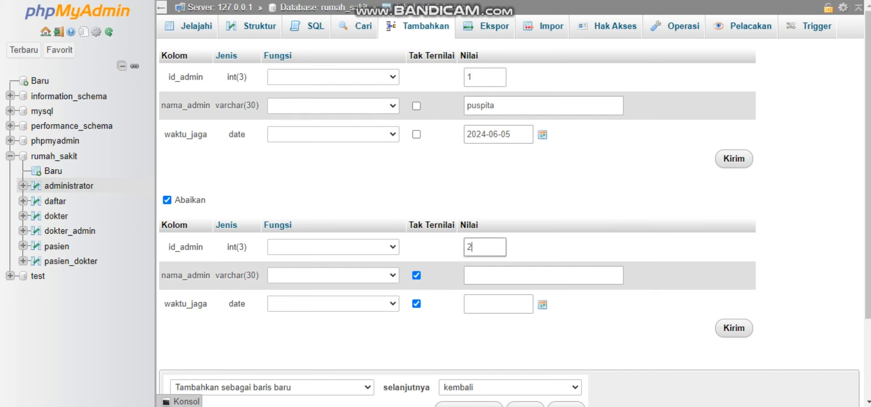
click(543, 276)
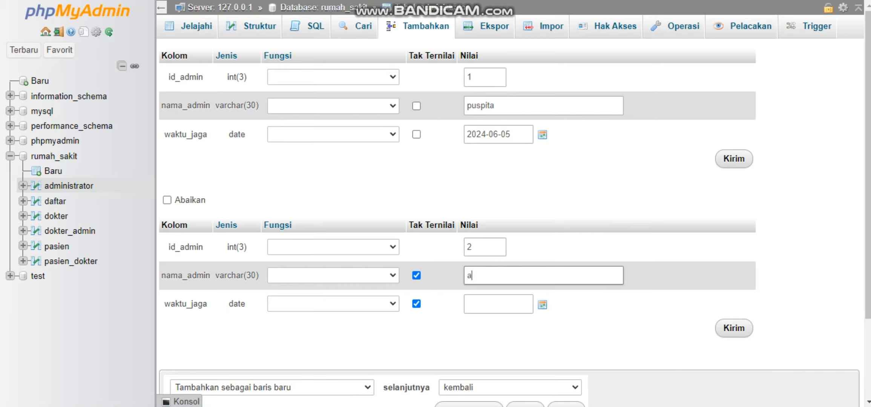
text(Anggita)
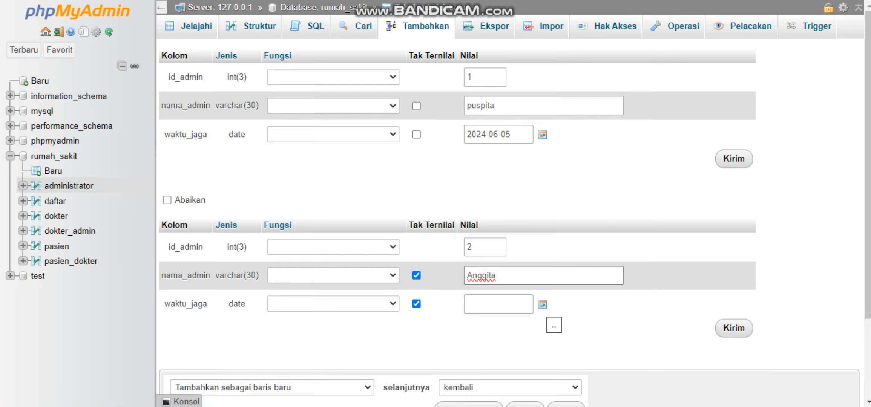
click(542, 304)
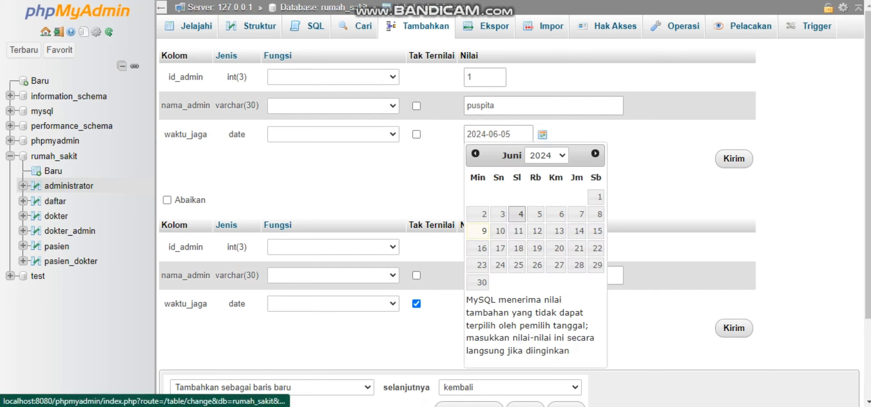
click(517, 214)
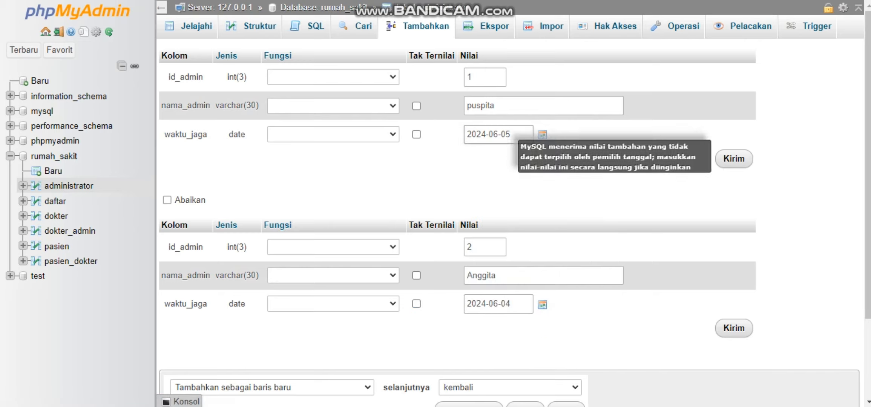
Capitalize the first admin's name and insert both records into administrator.
key(BackSpace)
text(P)
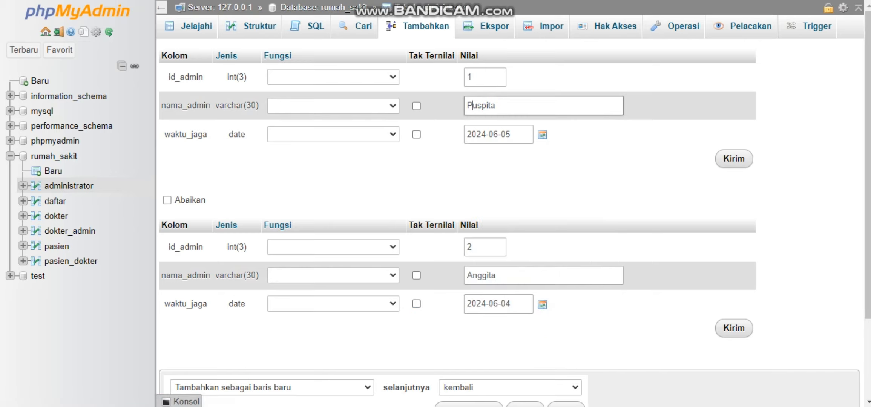
scroll(509, 222, down, 3)
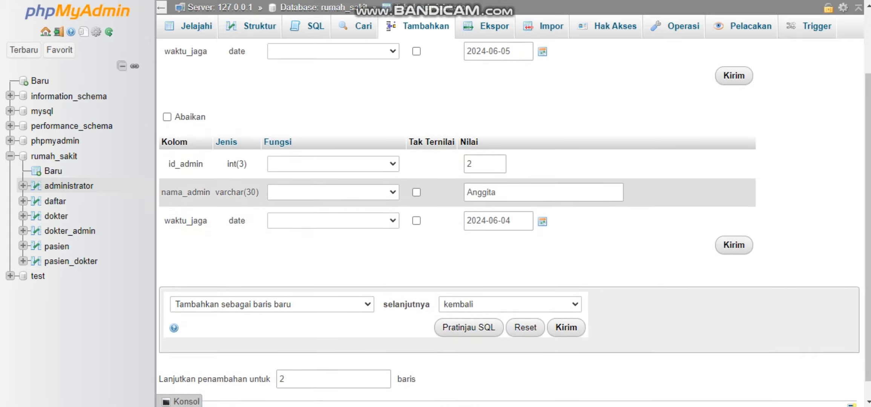
click(566, 307)
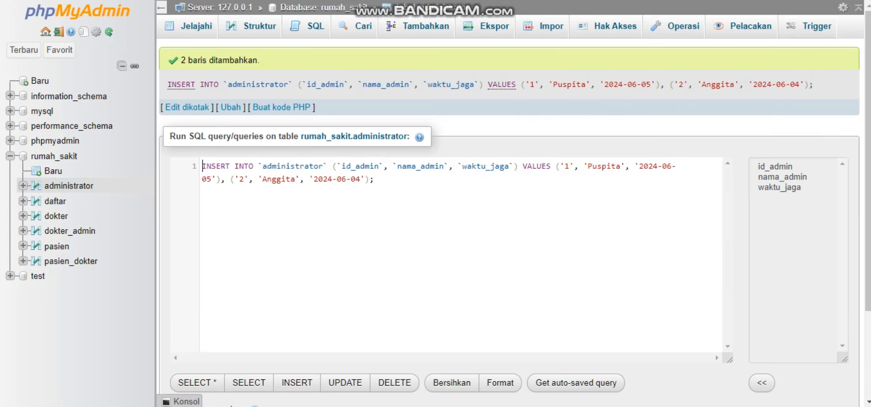
Review the insert query and browse the stored rows of the administrator table.
scroll(509, 222, down, 3)
scroll(509, 223, up, 3)
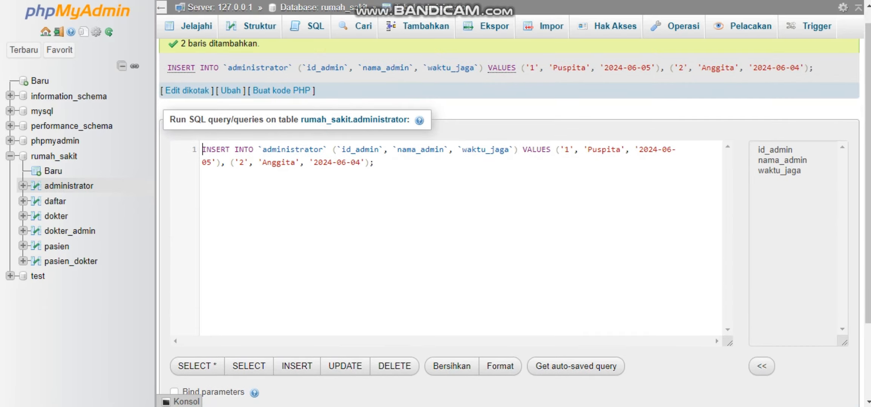
click(69, 186)
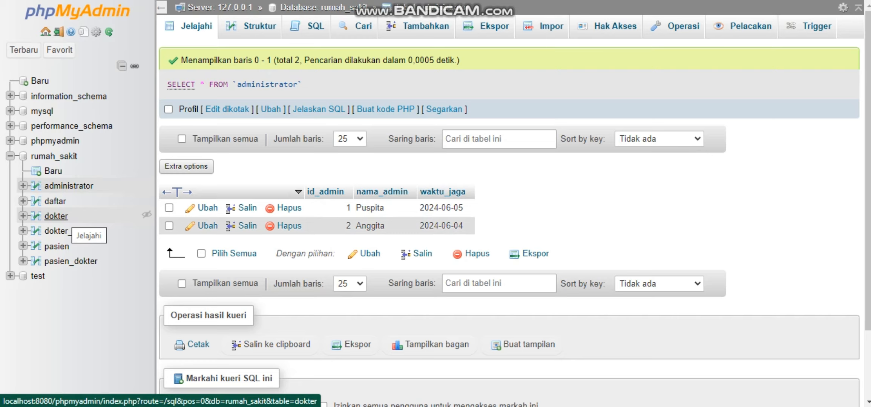
Start a new dokter record with id_dokter 1 and enter the doctor's name in nama_dokter.
click(59, 217)
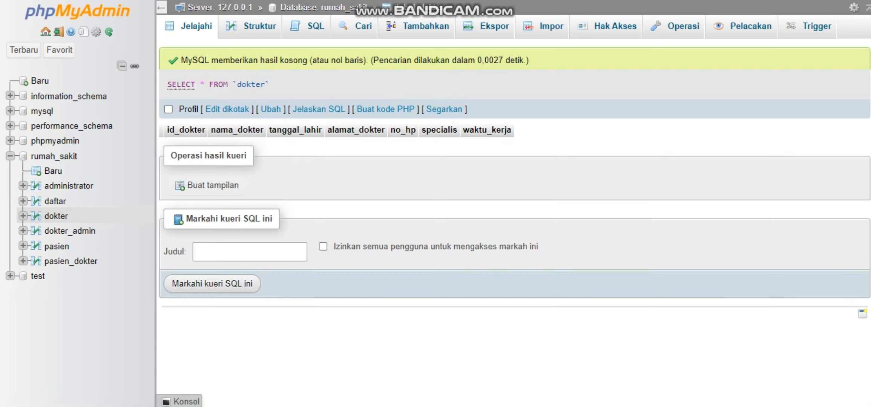
click(417, 26)
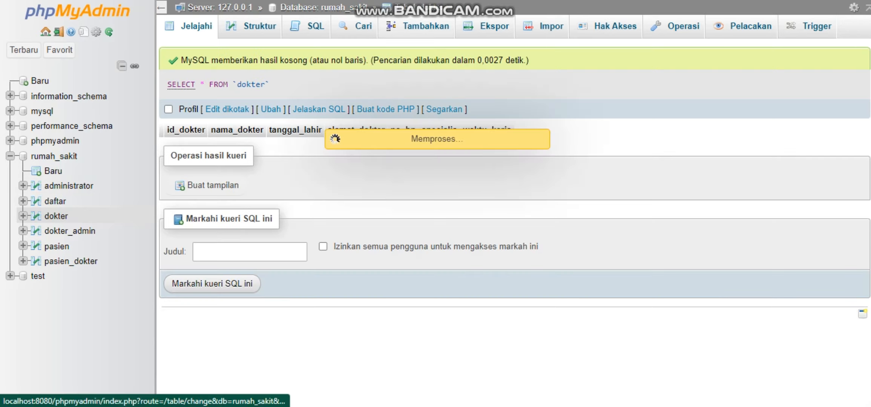
click(493, 78)
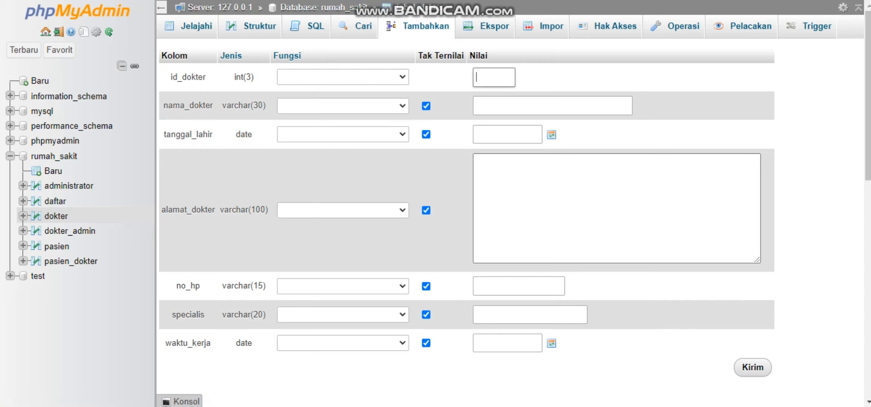
text(1)
click(552, 106)
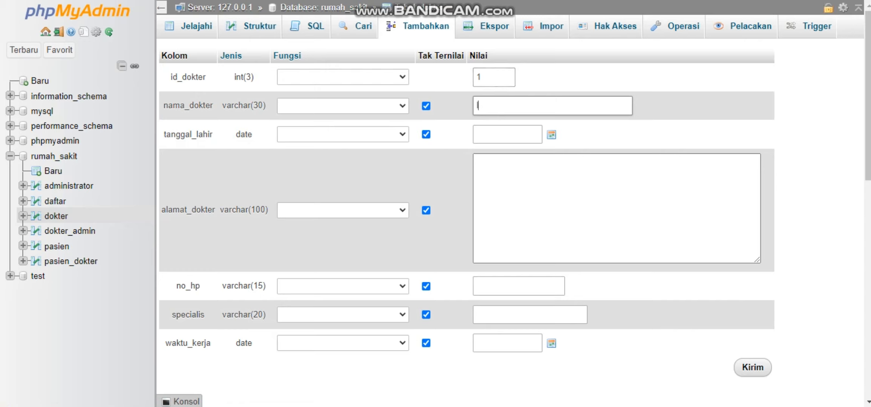
text(Irwan)
Set tanggal_lahir to the doctor's date of birth, correcting the year of the picked date.
click(551, 134)
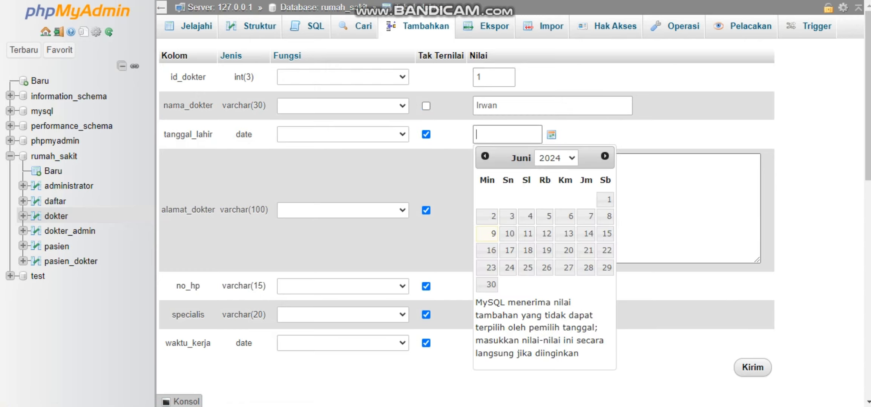
click(556, 158)
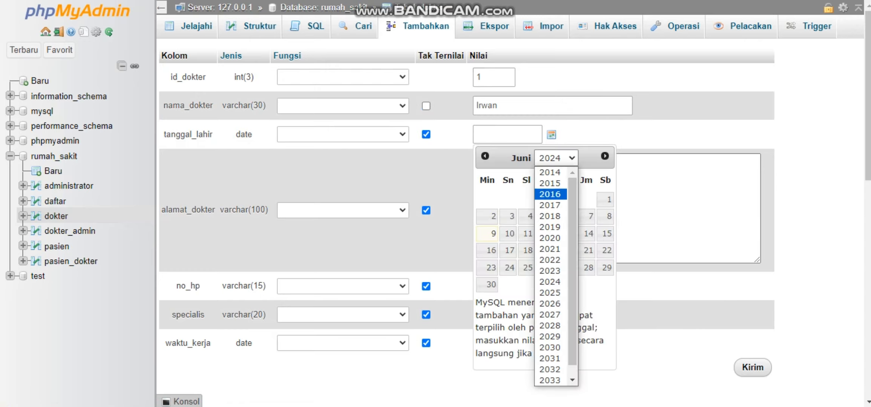
click(550, 173)
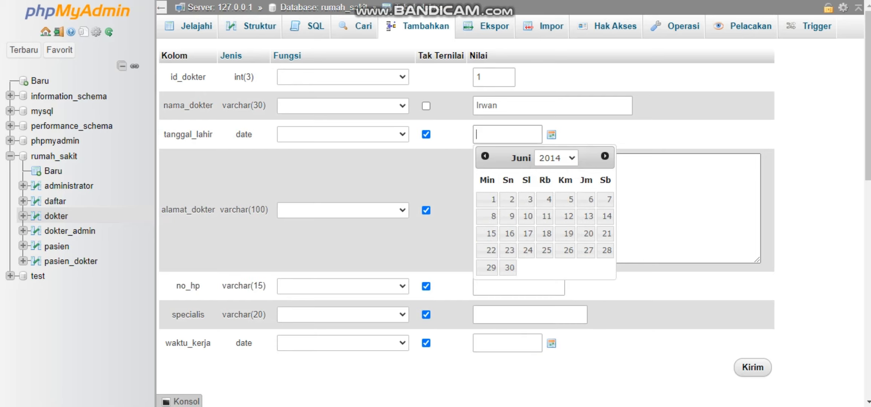
click(556, 158)
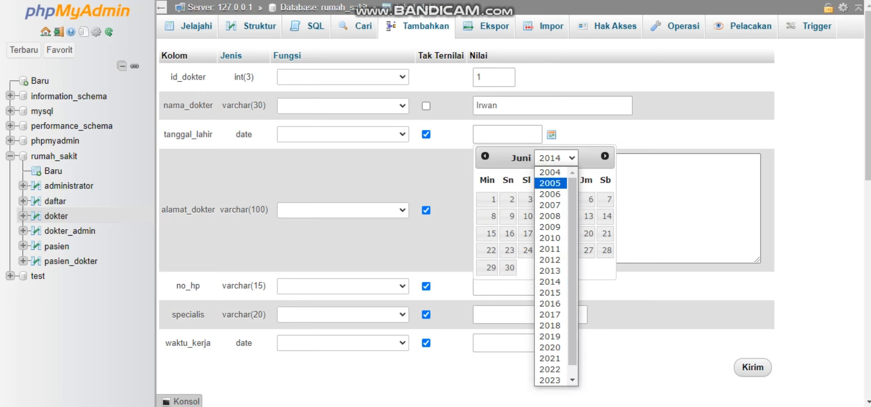
click(549, 183)
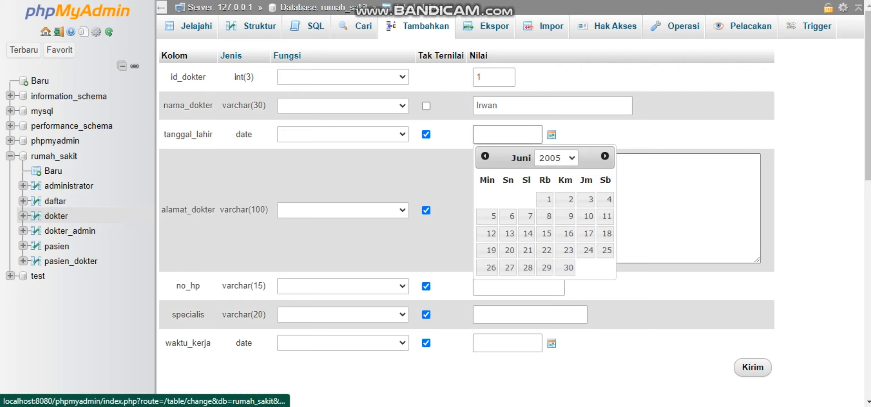
click(544, 217)
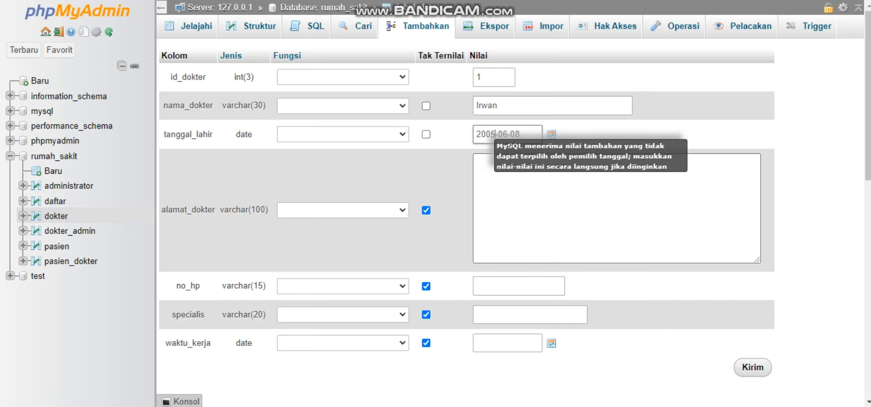
key(BackSpace)
key(BackSpace)
key(BackSpace)
key(BackSpace)
text(1988)
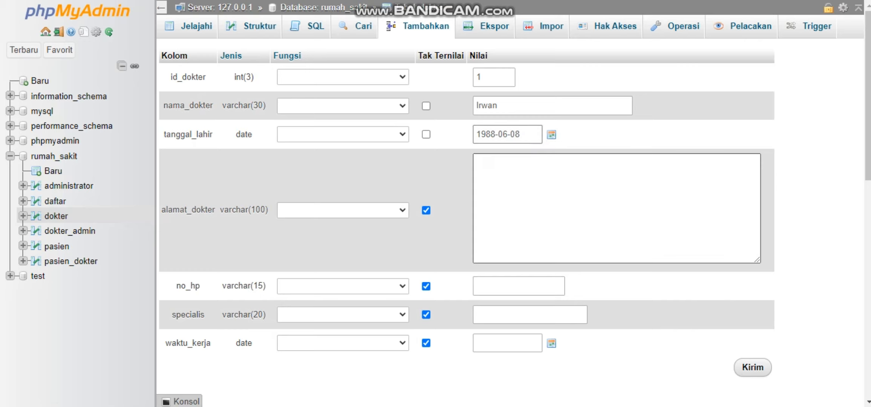
Enter "Dokter Umum" in alamat_dokter and the doctor's phone number in no_hp.
click(488, 163)
text(Do)
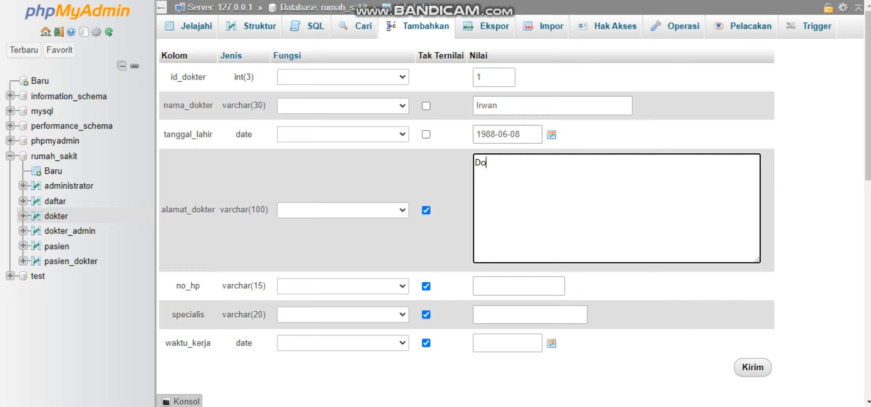
text(kter Umum)
key(Tab)
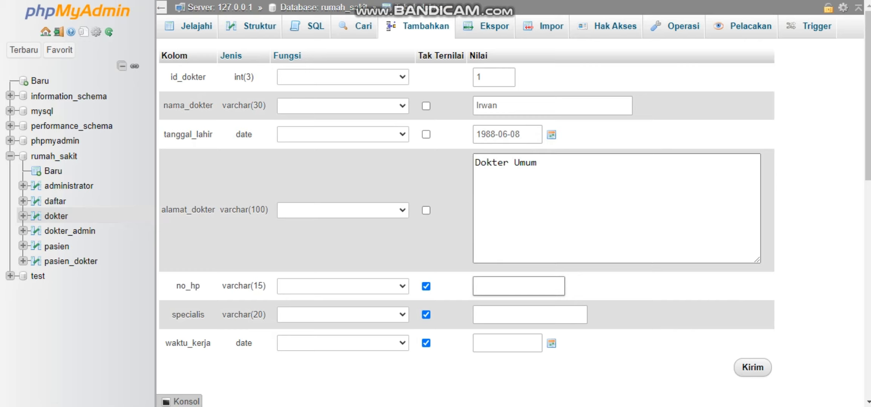
text(0812345678)
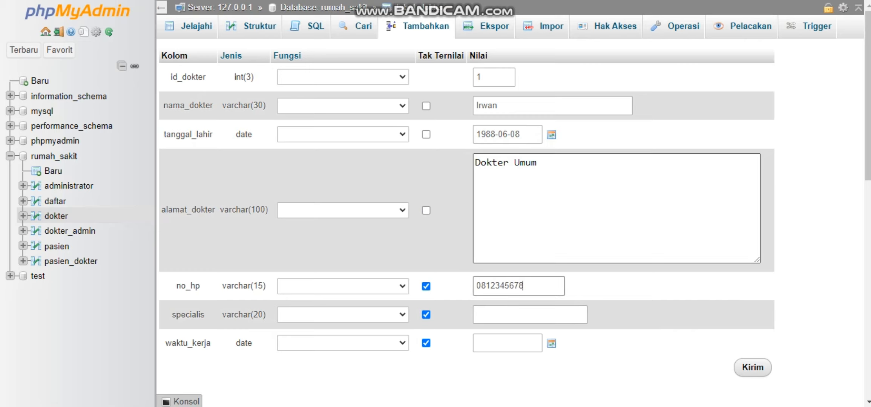
Move the text "Dokter Umum" from alamat_dokter to specialis.
click(536, 163)
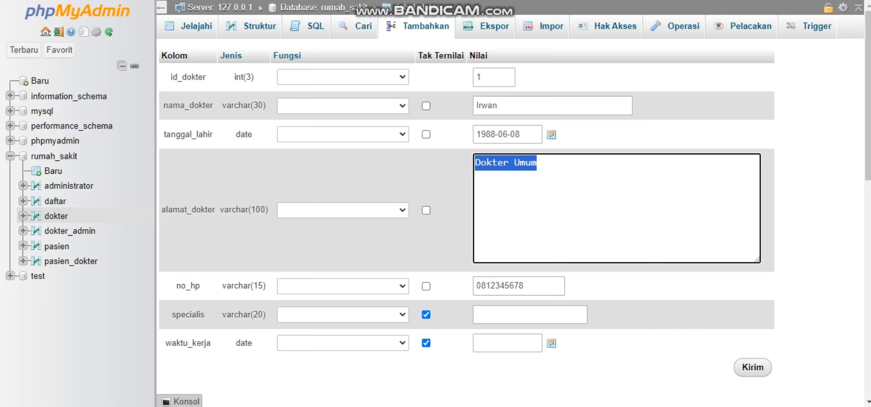
key(BackSpace)
click(529, 315)
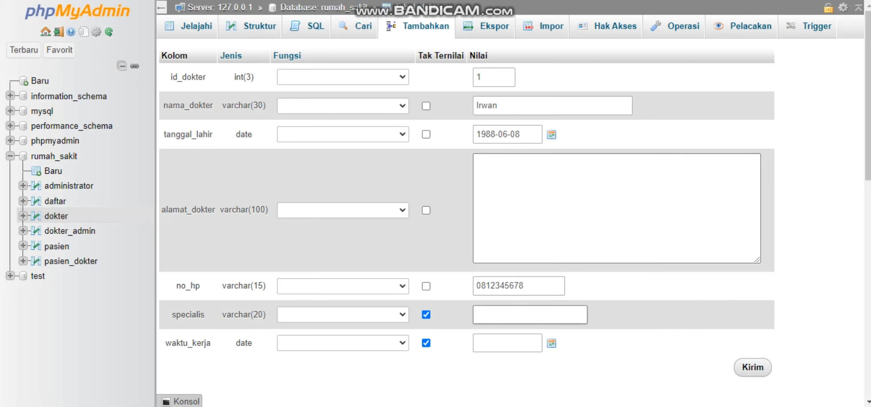
text(Dokter Umum)
Enter the doctor's address in the emptied alamat_dokter field.
click(529, 188)
text(Jak)
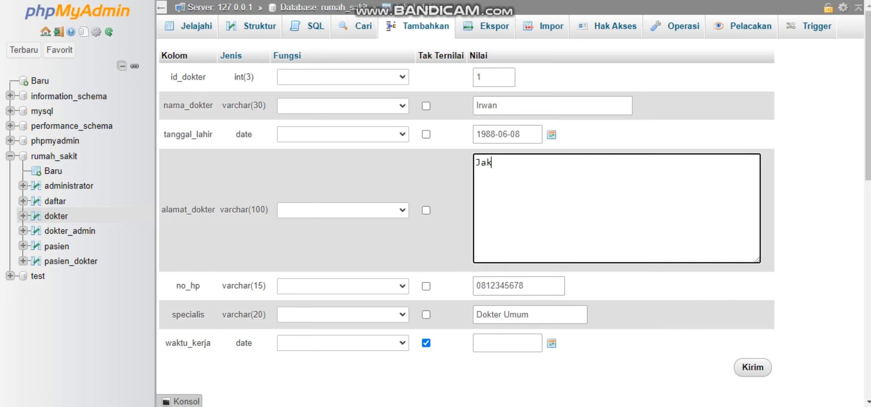
text(arta Se)
text(lamat)
key(BackSpace)
key(BackSpace)
key(BackSpace)
text(tan)
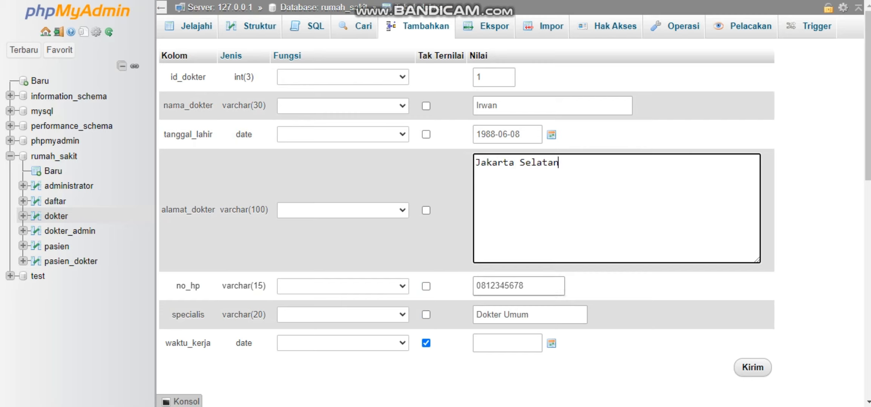
Set waktu_kerja of the first doctor record to 2024-06-05.
click(499, 341)
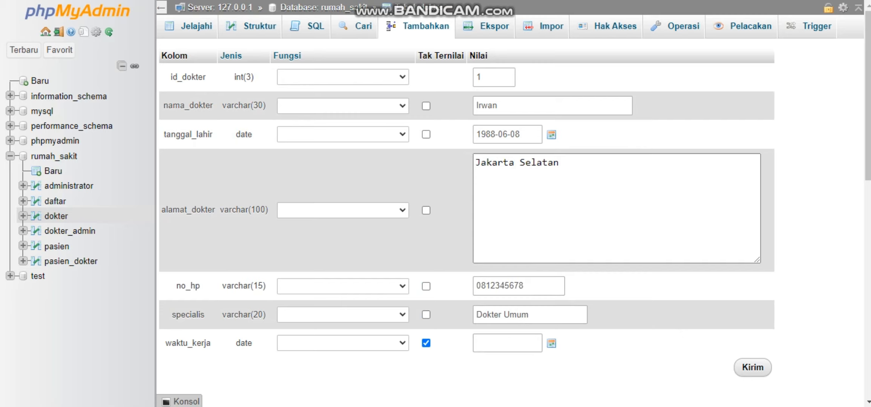
text(2024-06-05)
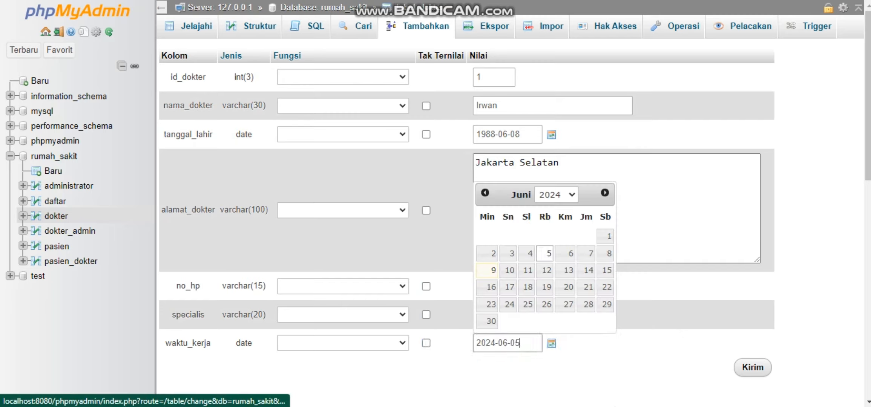
click(752, 368)
Start the second dokter record with id_dokter 2 and the doctor's name in nama_dokter.
scroll(493, 222, down, 3)
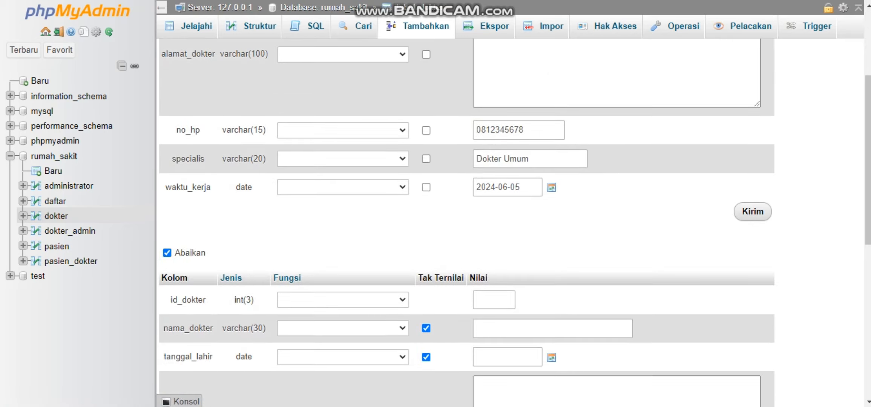
click(494, 222)
text(2)
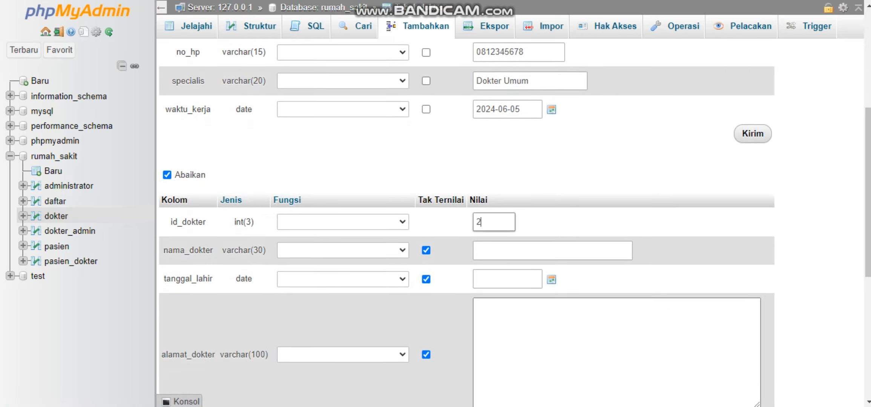
click(494, 250)
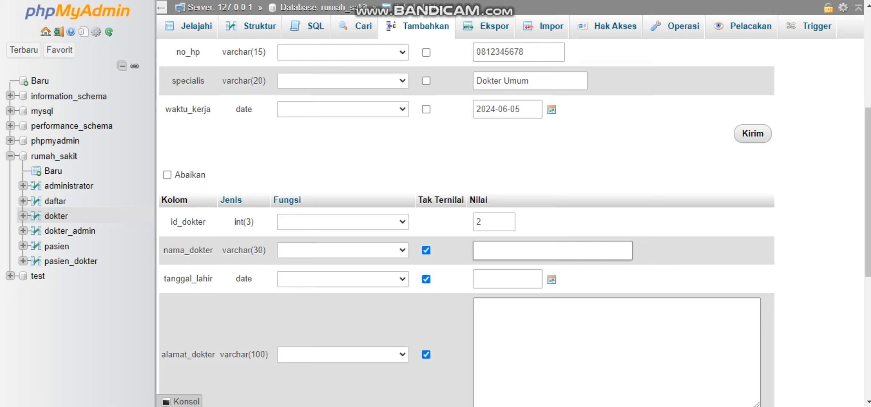
text(Dokter)
key(BackSpace)
key(BackSpace)
key(BackSpace)
key(BackSpace)
key(BackSpace)
key(BackSpace)
key(BackSpace)
text(Irma)
Enter the second doctor's address in alamat_dokter.
scroll(467, 222, up, 6)
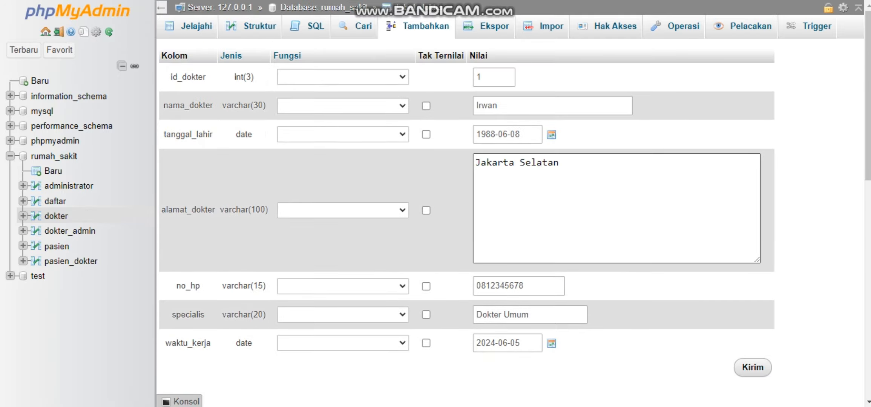
scroll(466, 222, down, 8)
click(476, 211)
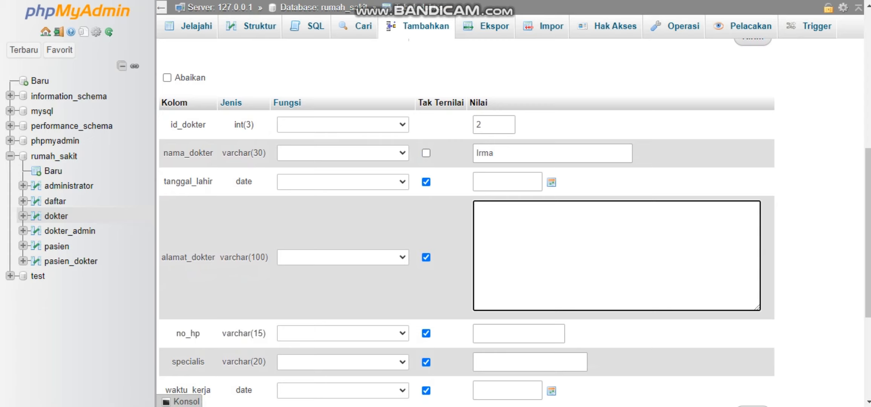
text(Jakarta Utara)
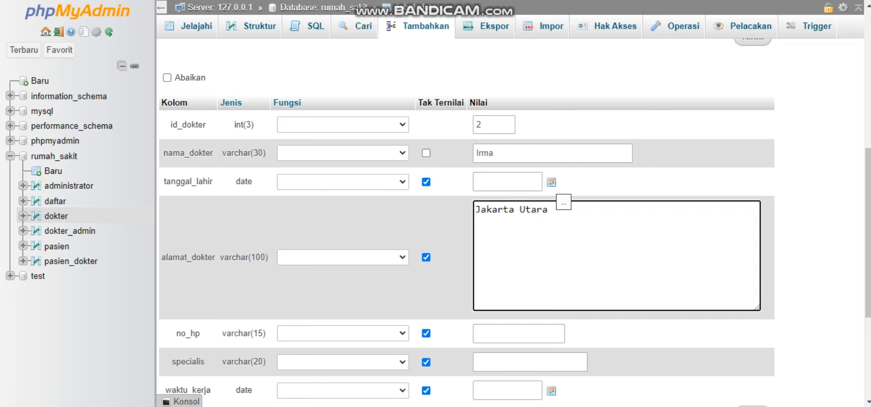
Set the second doctor's tanggal_lahir to the date of birth, correcting the year of the picked date.
click(551, 182)
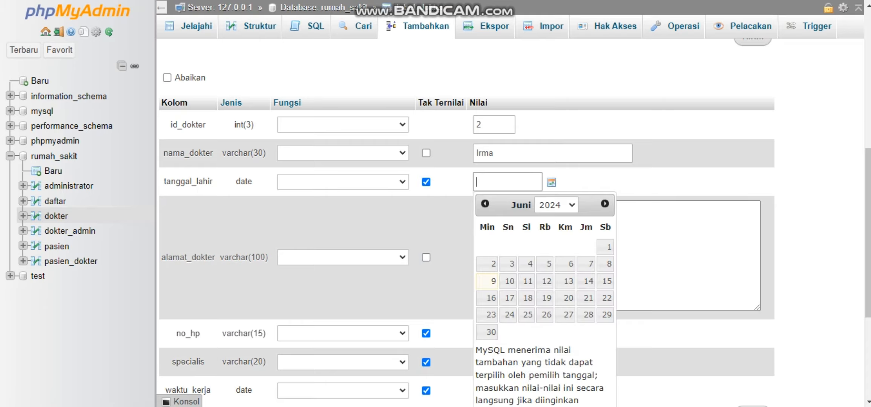
click(544, 263)
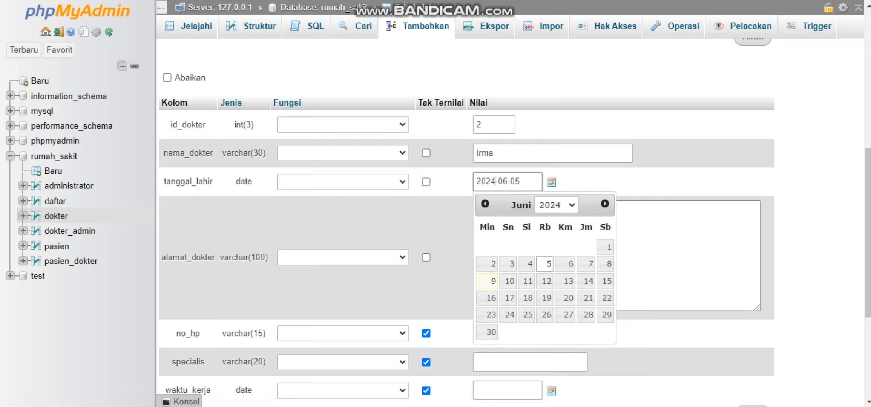
key(BackSpace)
key(BackSpace)
key(BackSpace)
key(BackSpace)
text(1990)
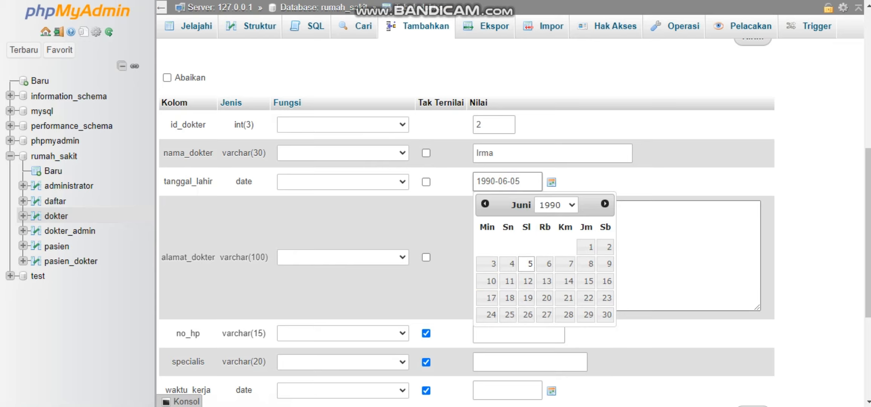
click(659, 182)
Enter the second doctor's phone number in no_hp.
scroll(466, 226, down, 2)
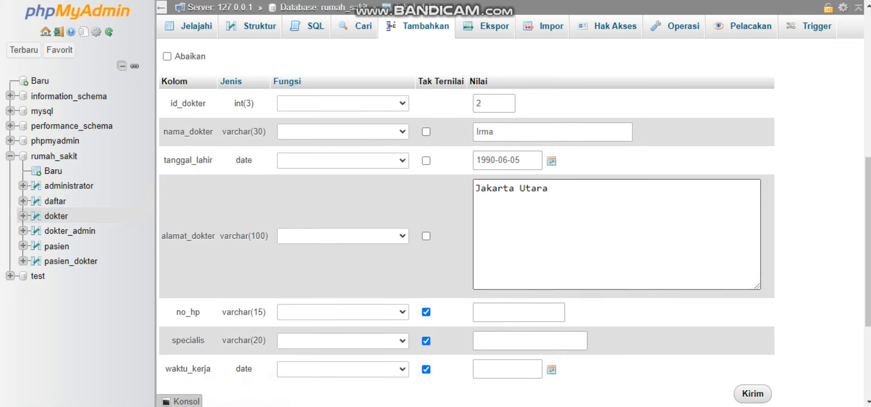
click(504, 251)
text(08)
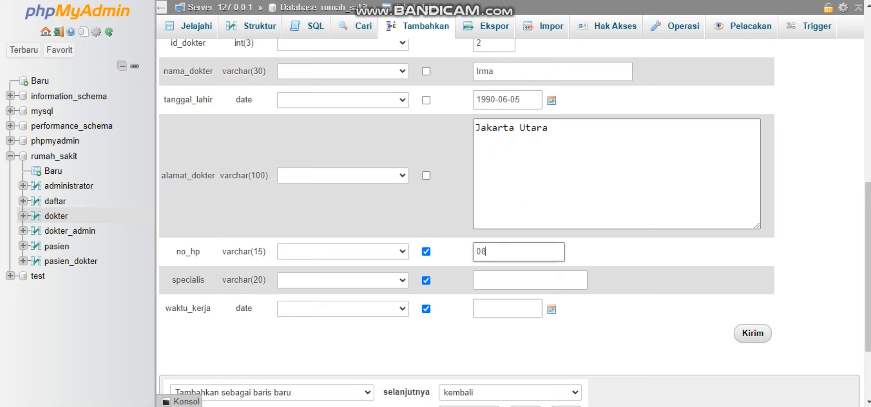
text(123456789)
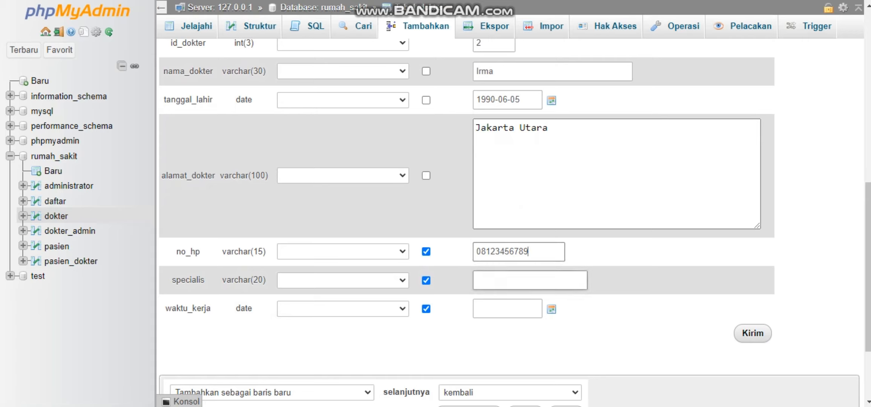
Fill specialis of the second doctor record with "Kandungan" and set its waktu_kerja to 2024-06-04.
click(527, 280)
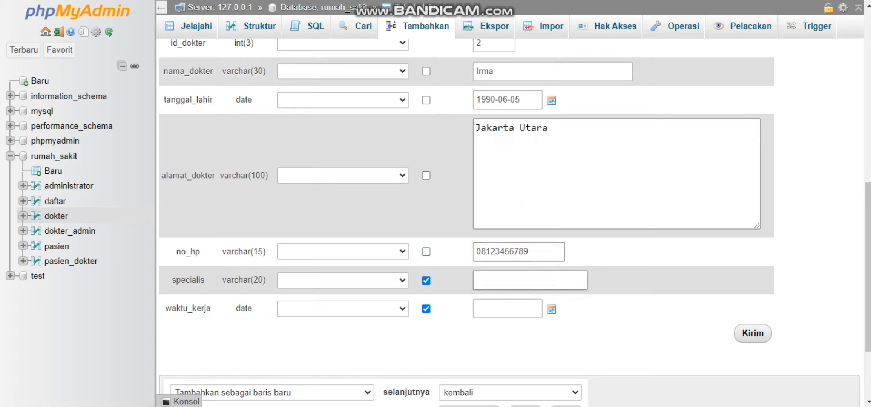
text(Kandungan)
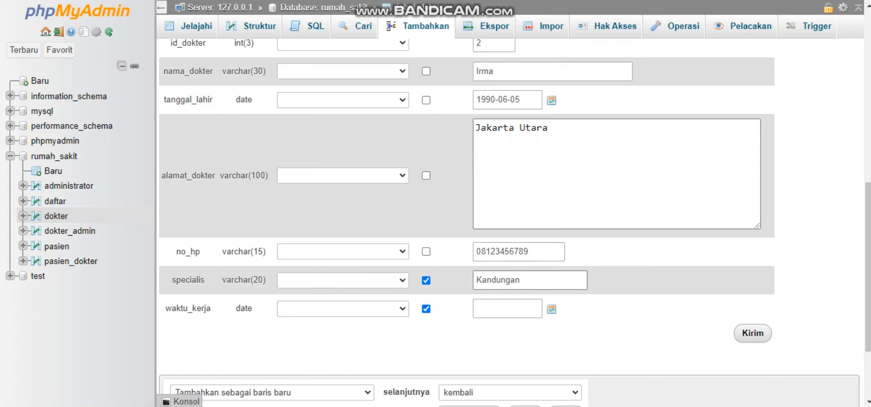
click(551, 309)
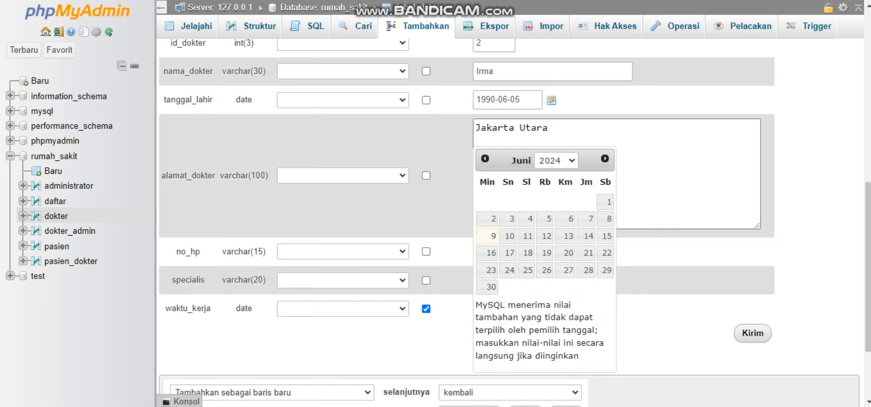
click(530, 218)
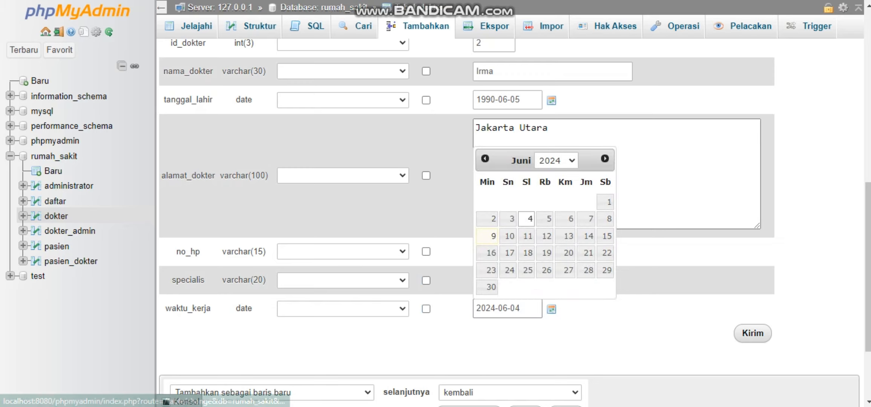
Check and insert both doctor records, and browse the rows of the dokter table.
scroll(466, 222, down, 2)
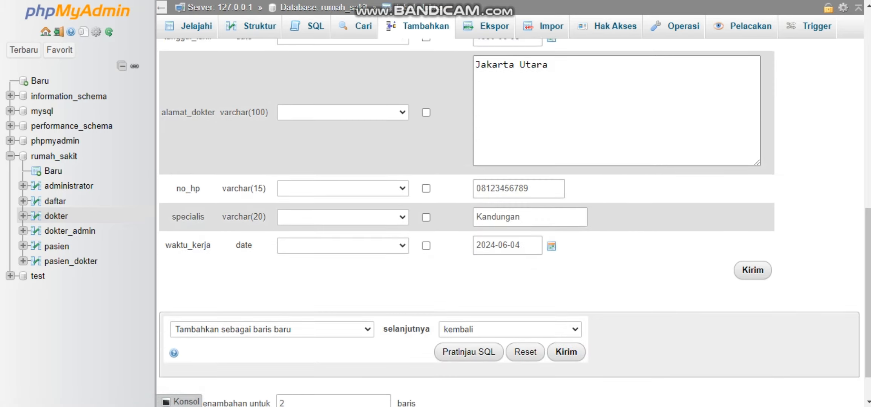
scroll(466, 223, up, 10)
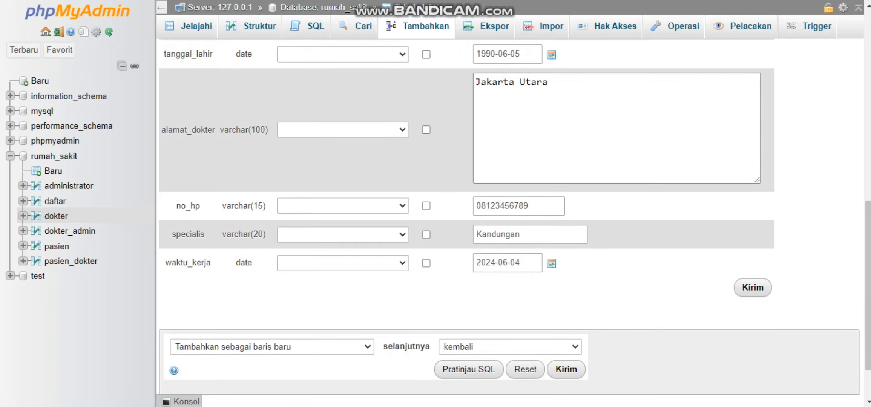
scroll(466, 223, up, 5)
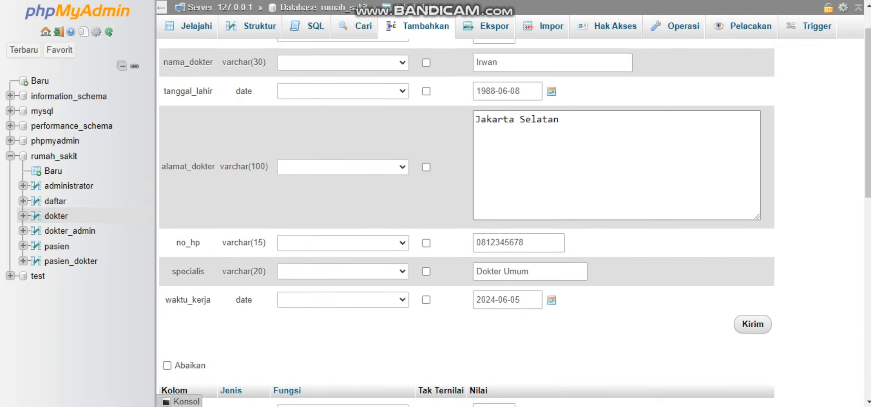
scroll(466, 223, down, 16)
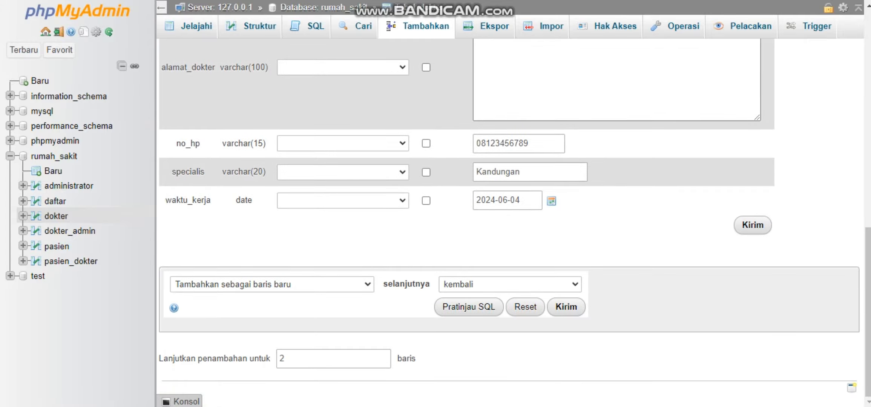
click(566, 307)
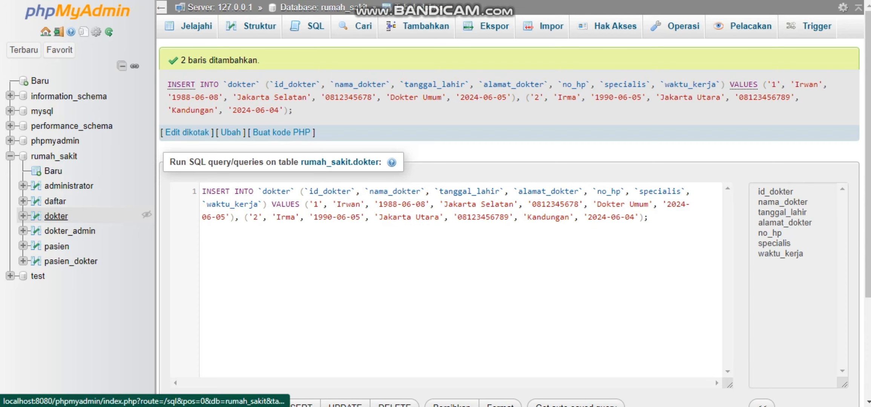
click(56, 216)
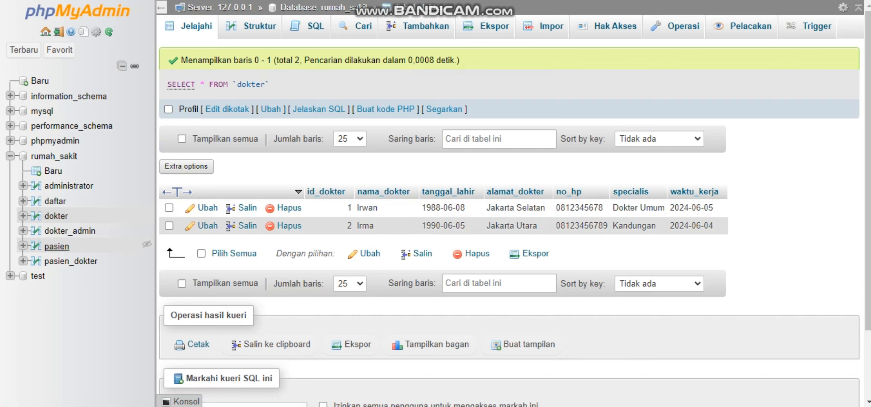
Start a new record in the pasien table with id_pasien 1 and the patient's name in nama_pasien.
click(56, 246)
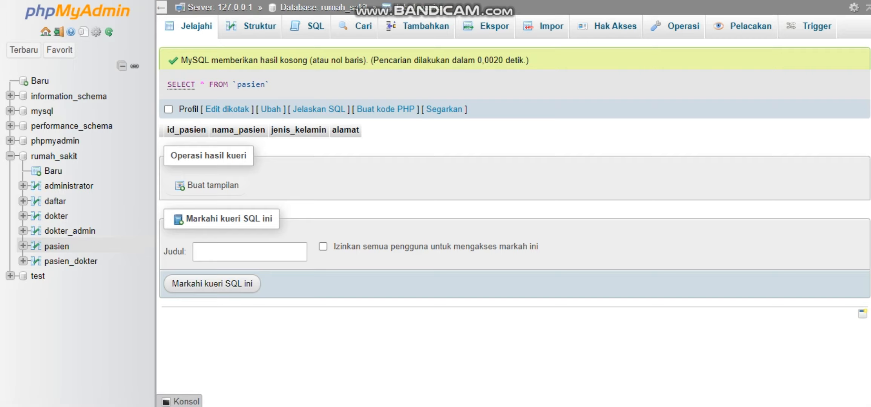
click(425, 26)
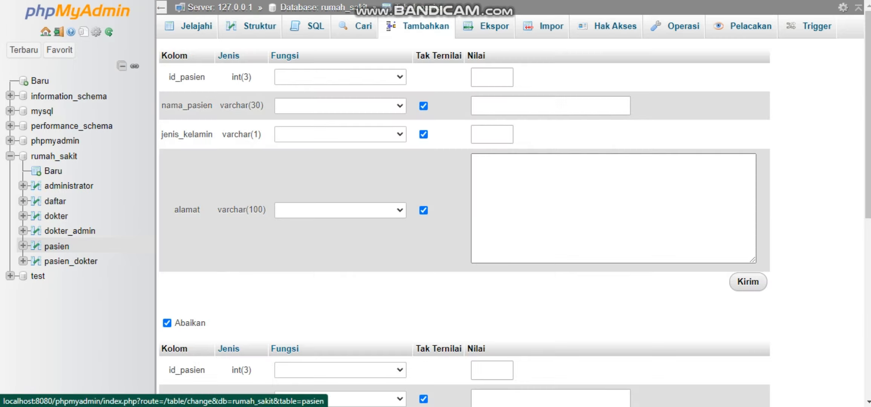
click(491, 77)
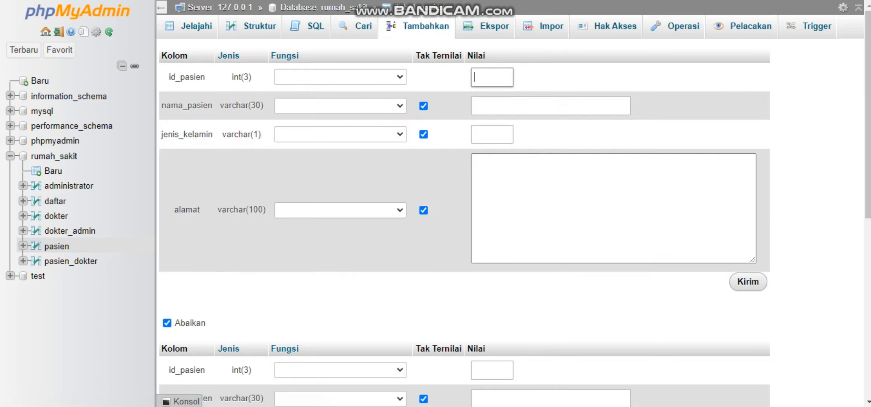
text(1)
key(Tab)
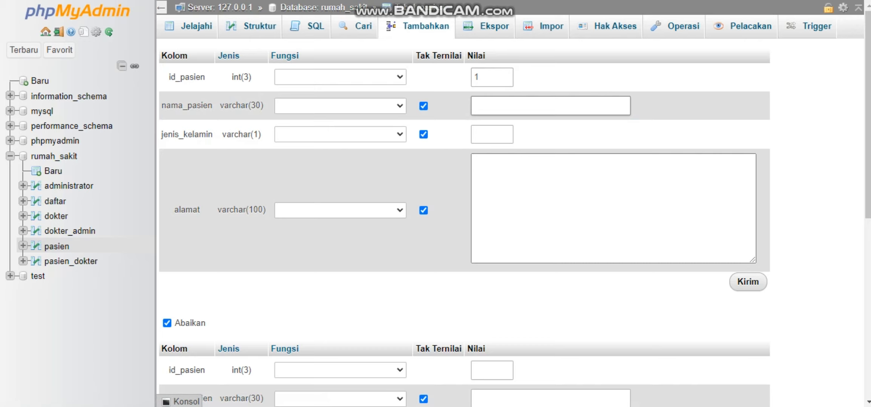
text(Kurniawan)
key(Tab)
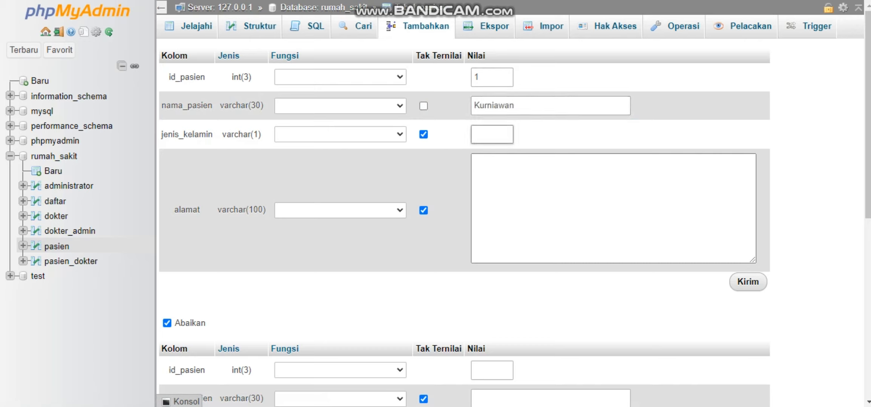
Set the first patient's jenis_kelamin to L and enter the patient's address in alamat.
text(L)
key(Tab)
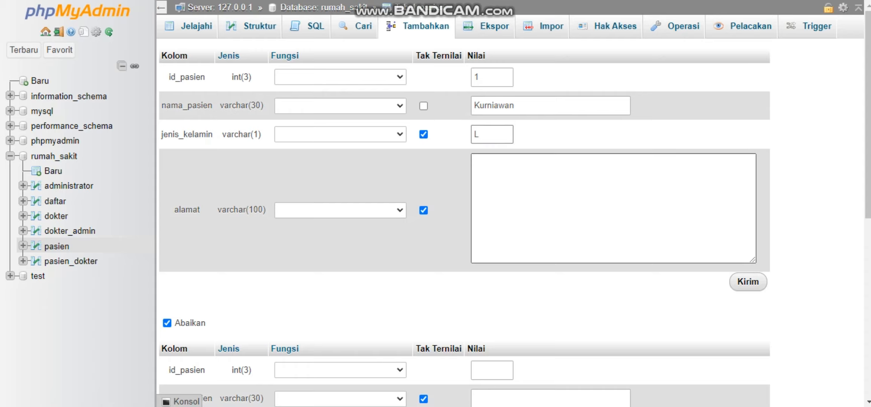
key(Tab)
text(Ja)
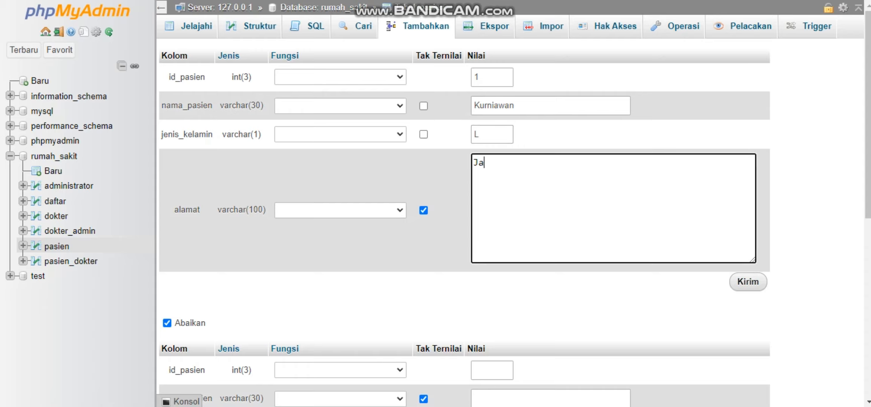
text(karta Selatan)
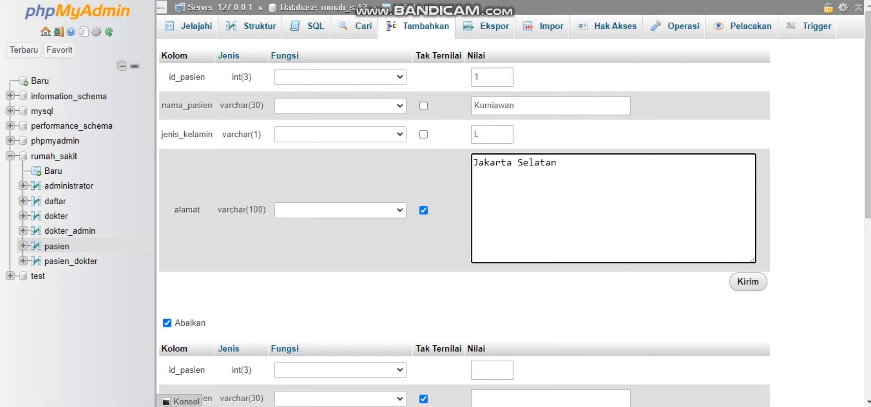
Start the second pasien record with id_pasien 2 and the patient's name in nama_pasien.
scroll(464, 226, down, 2)
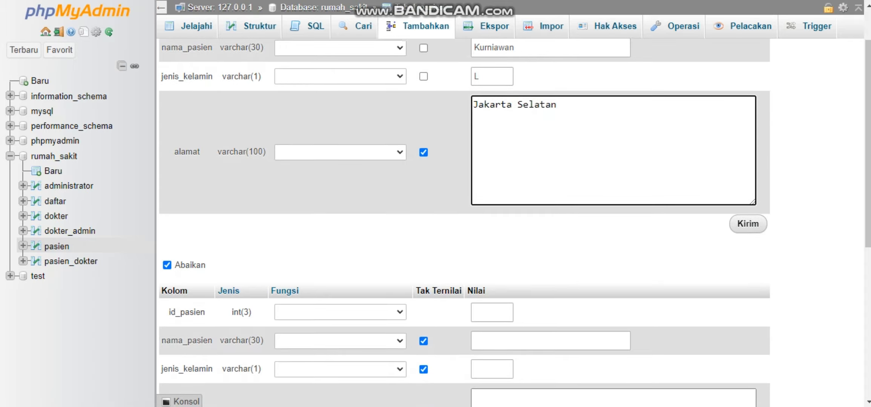
scroll(464, 226, down, 2)
click(492, 231)
text(2)
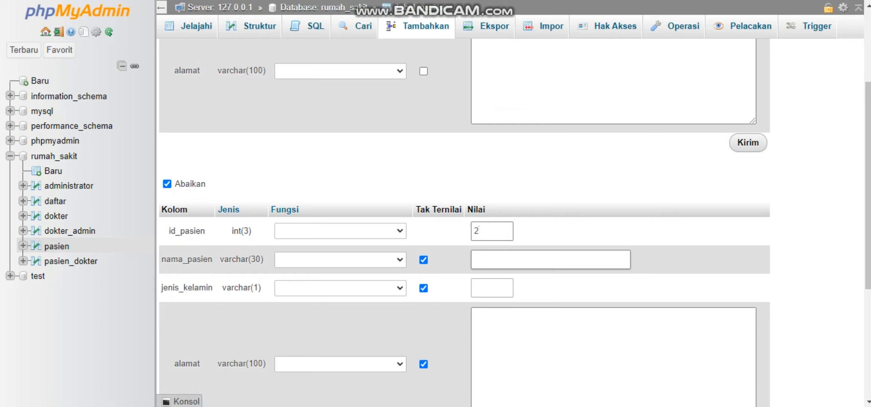
click(494, 260)
text(Yanti)
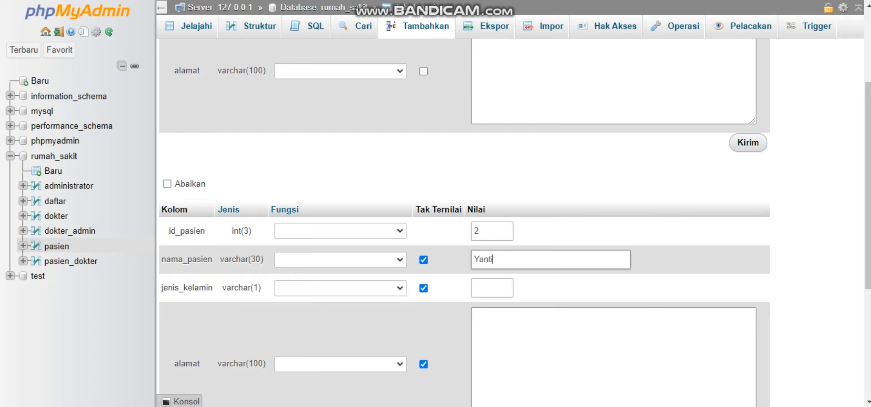
Set the second patient's jenis_kelamin to P and enter the patient's address in alamat.
key(Tab)
text(P)
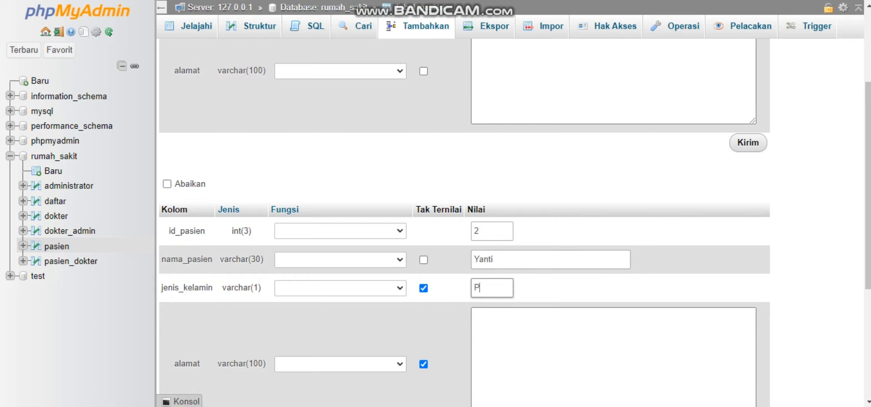
key(Tab)
text(J)
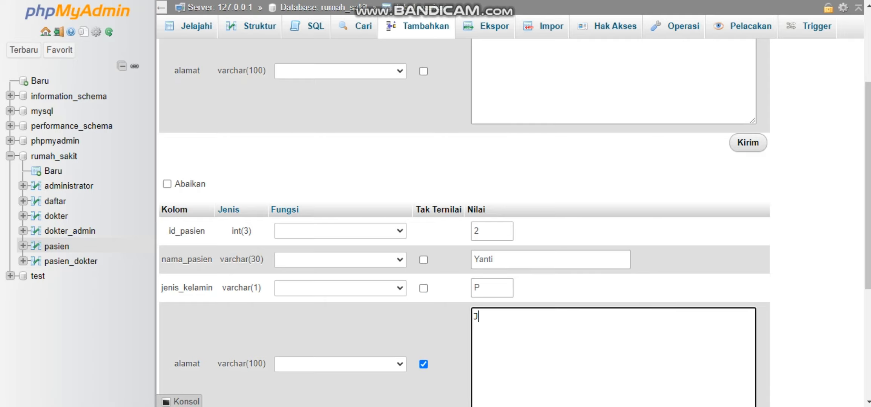
text(akarta Selatan)
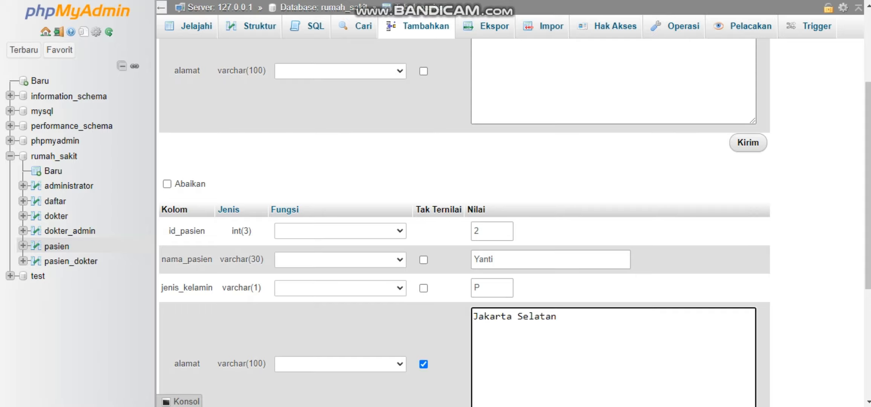
Insert both patient records and browse the rows of the pasien table.
scroll(508, 223, down, 4)
click(566, 307)
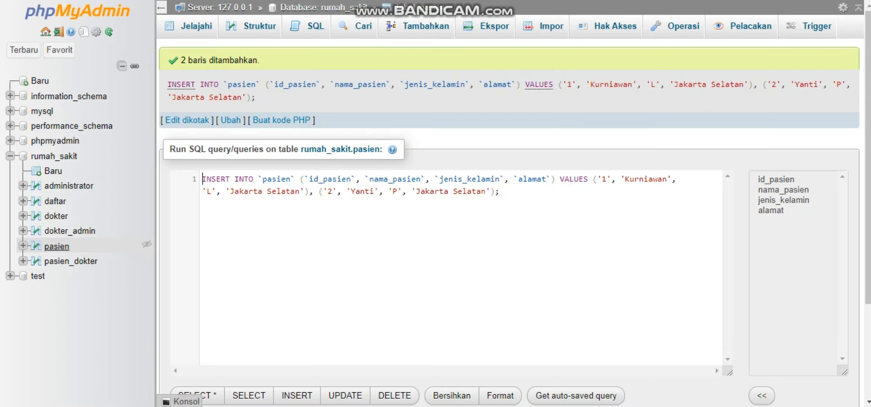
click(57, 246)
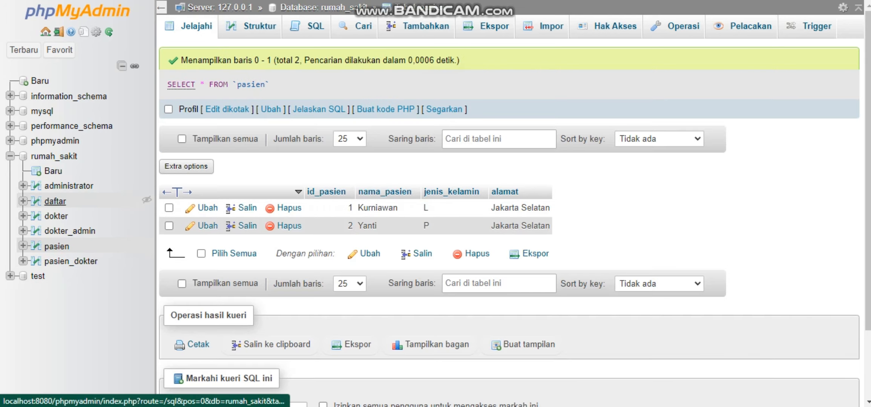
Start a new record in the daftar table with id_daftar 1, id_admin 2 and id_pasien 1.
click(55, 201)
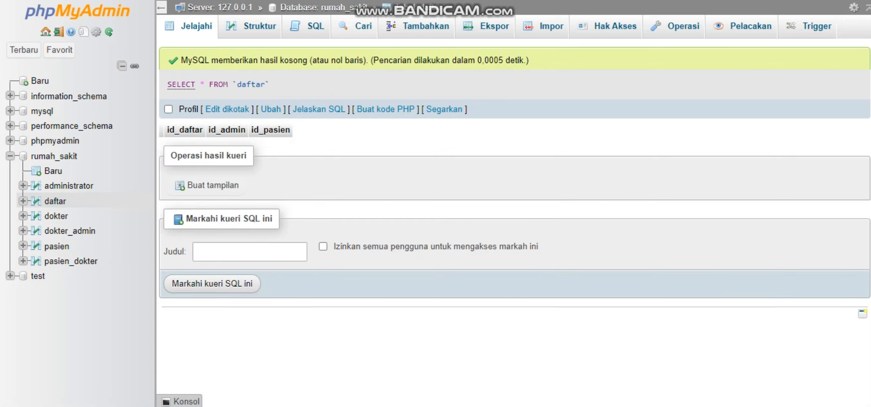
click(421, 26)
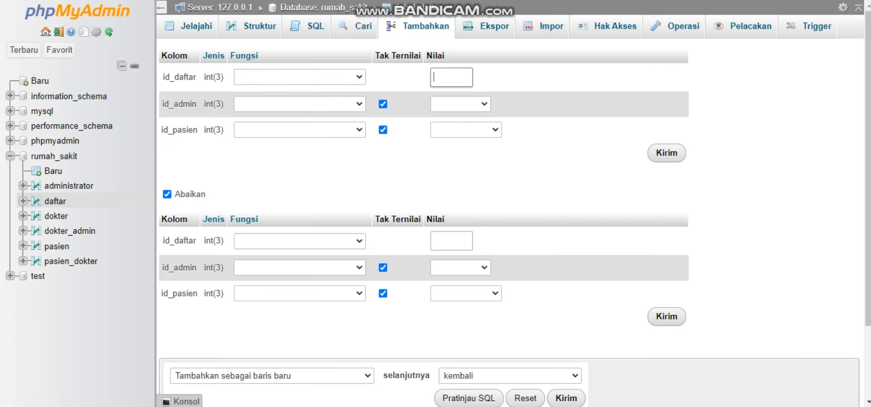
text(1)
click(460, 104)
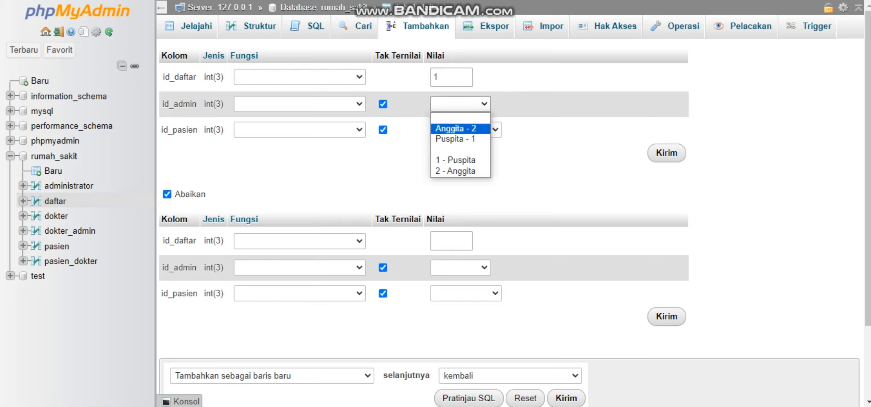
click(456, 129)
click(461, 130)
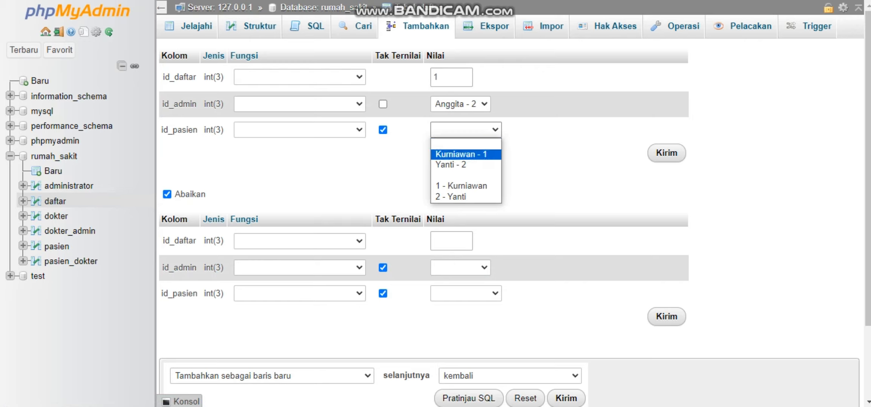
click(461, 154)
Fill the second daftar record with id_daftar 2, id_admin 1 and id_pasien 2, and insert both records.
click(451, 241)
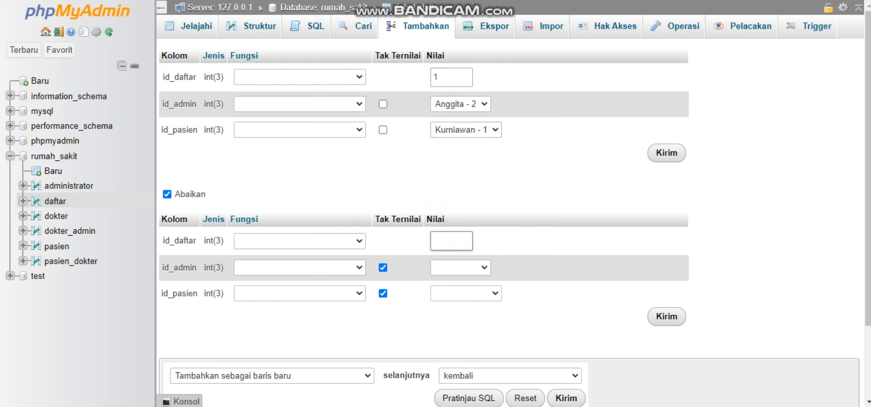
text(2)
click(460, 268)
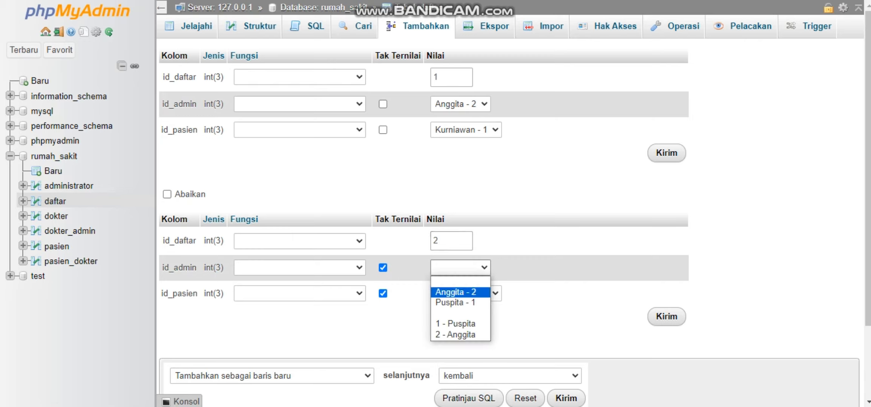
click(460, 303)
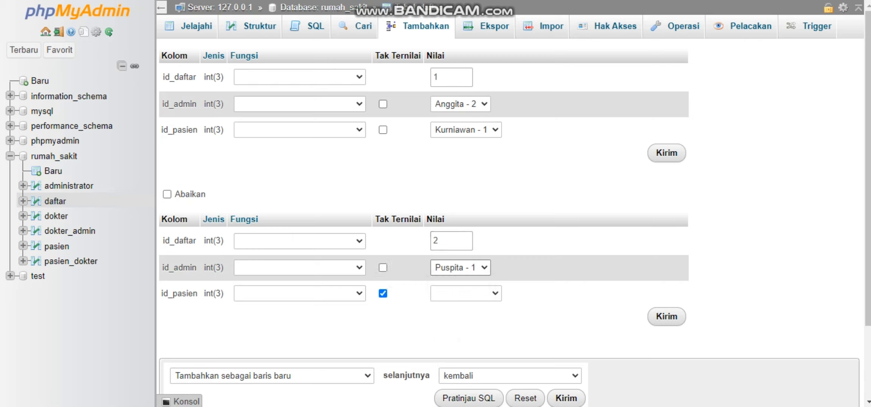
click(465, 293)
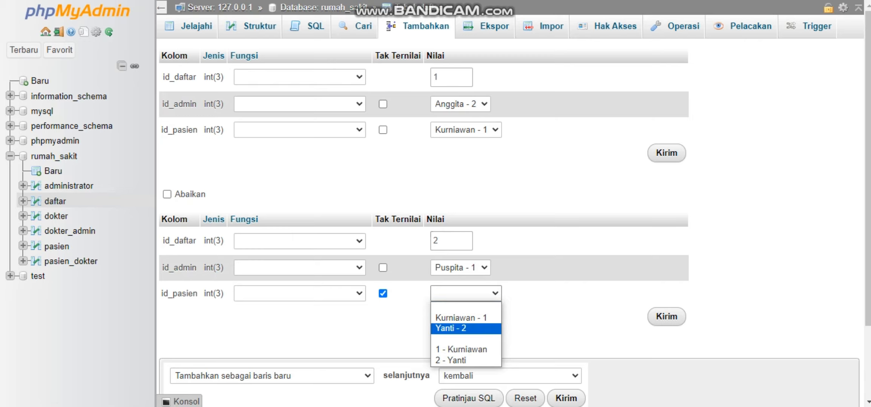
click(451, 327)
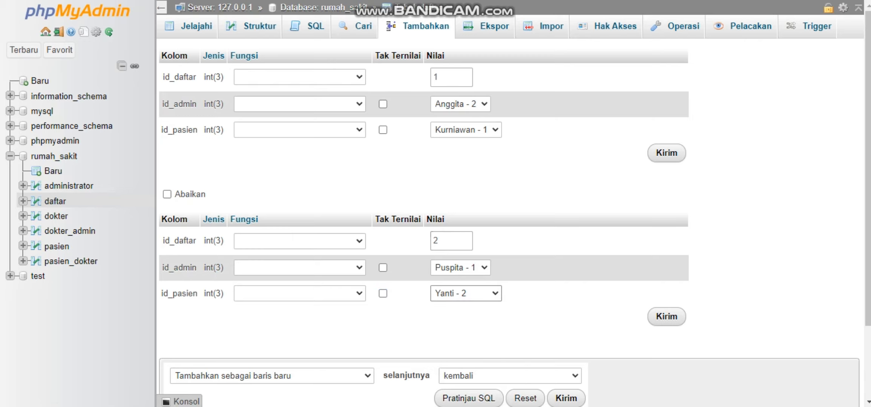
scroll(509, 222, down, 1)
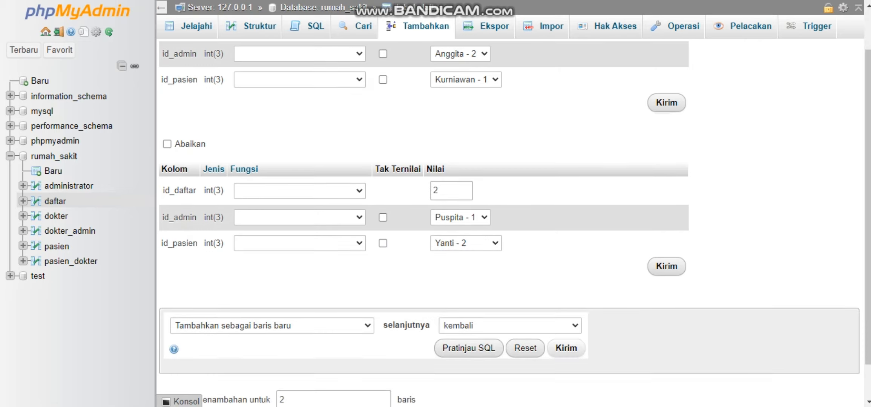
click(566, 348)
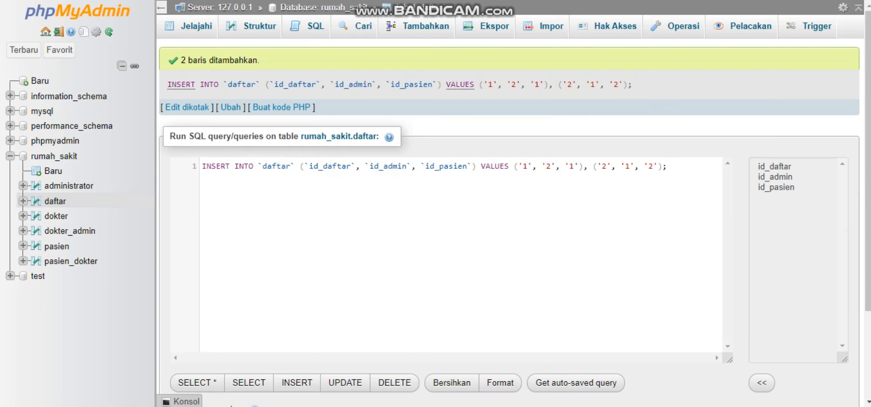
Start a new record in the dokter_admin table with id_data 1, id_admin 1 and id_dokter 1.
click(69, 231)
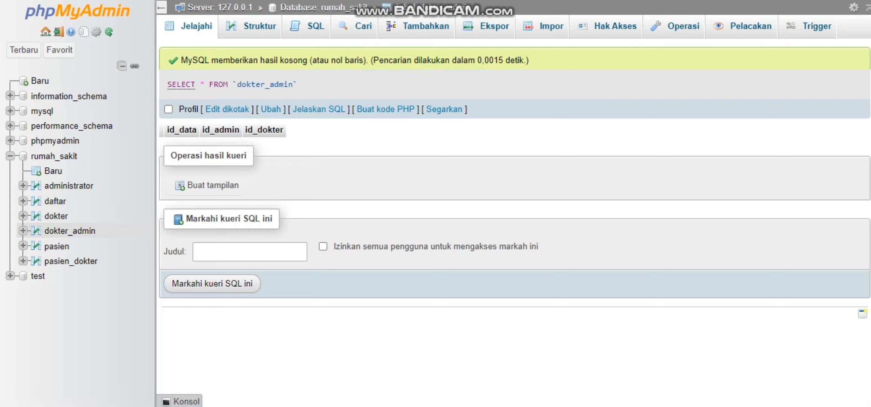
click(419, 26)
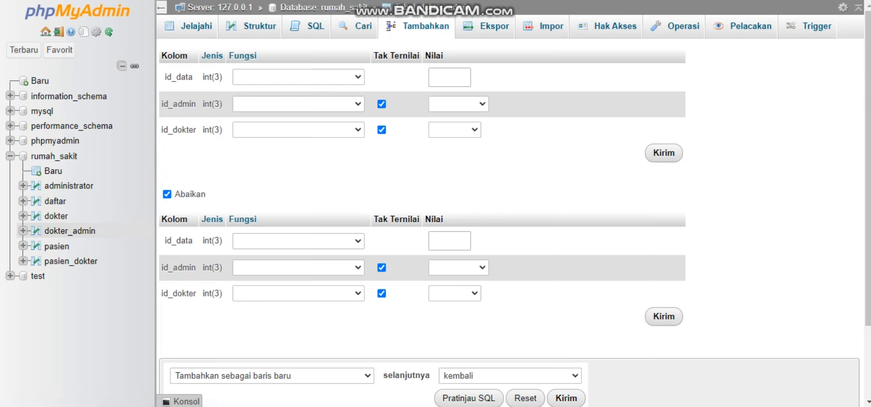
text(1)
click(459, 104)
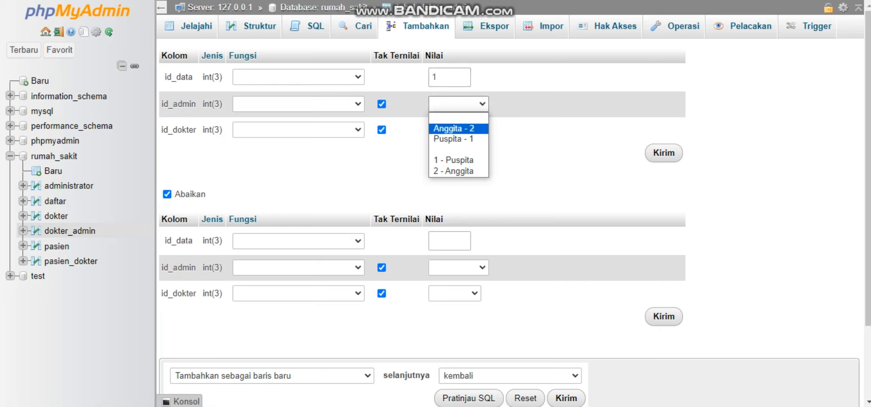
click(453, 139)
click(455, 130)
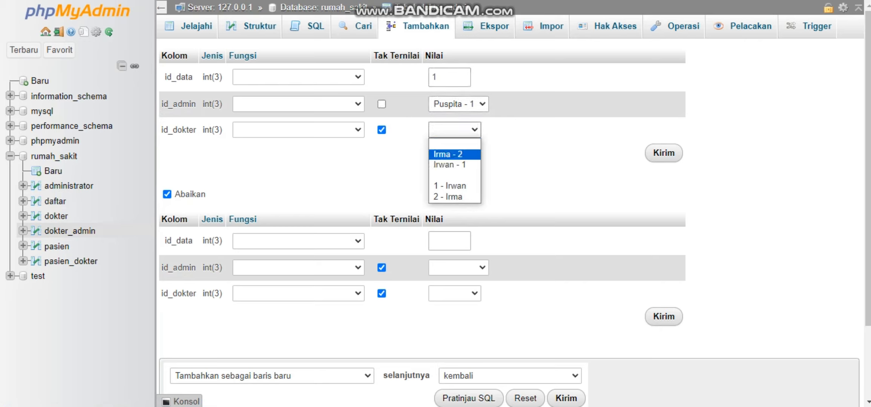
click(455, 162)
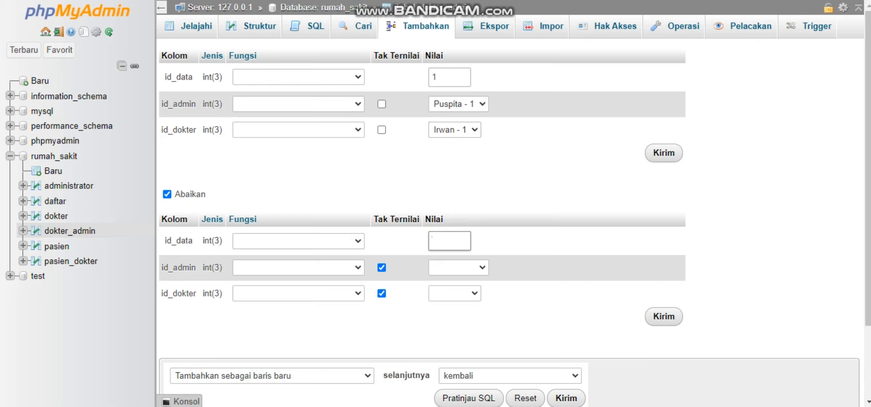
Fill the second dokter_admin record with id_data 2, id_admin 2 and id_dokter 2, then insert both and browse the table.
text(2)
click(458, 267)
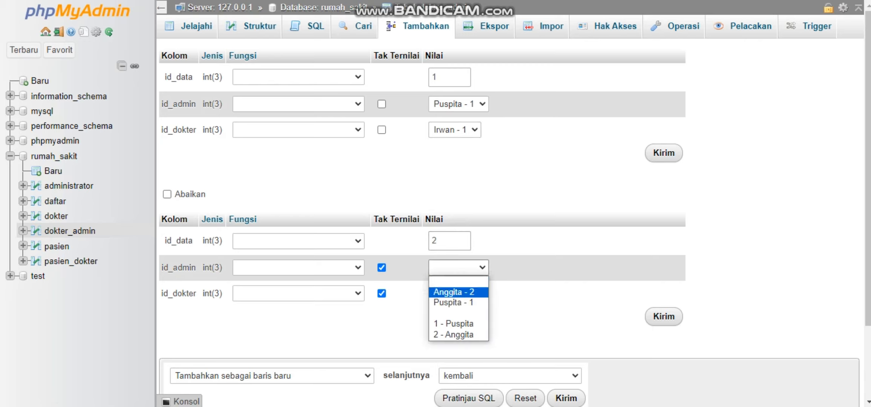
click(454, 292)
click(454, 293)
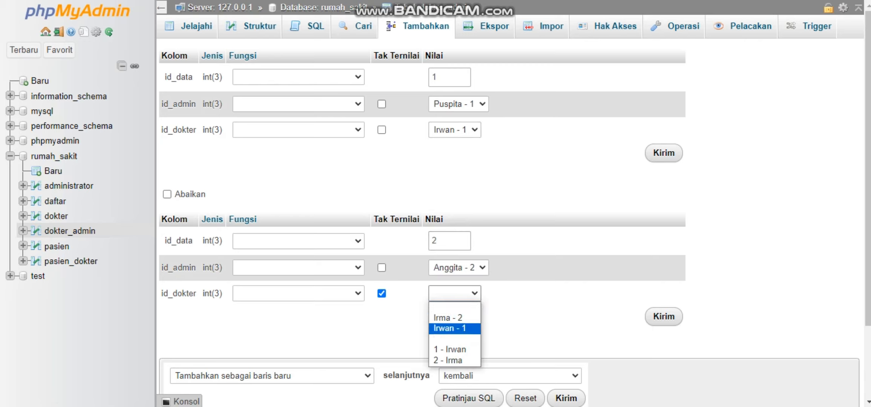
click(452, 313)
click(566, 398)
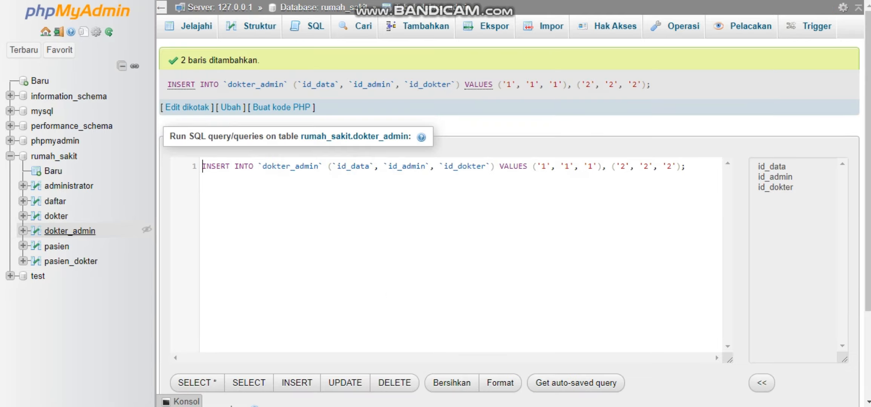
click(69, 230)
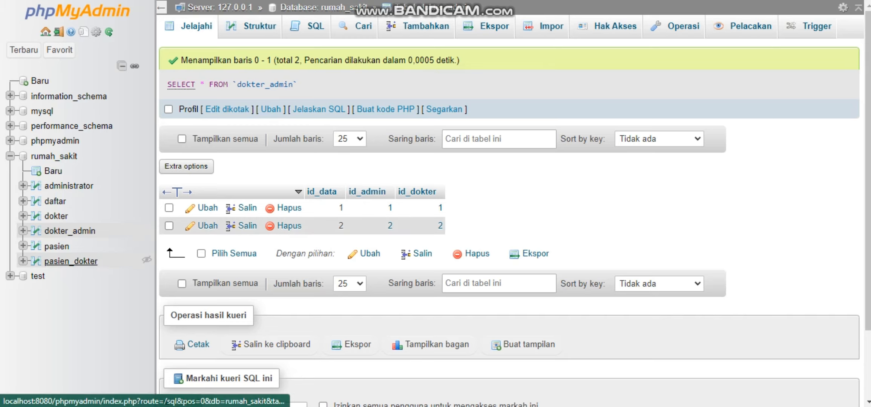
Start a new record in the pasien_dokter table with id 1, id_dokter 2 and id_pasien 2.
click(71, 261)
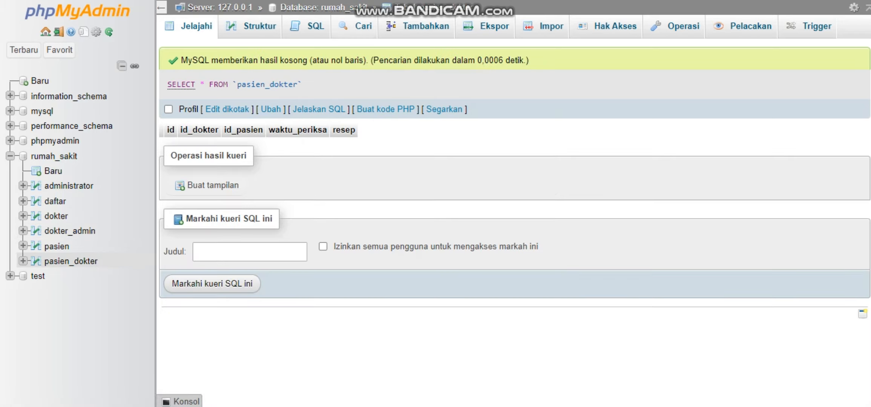
click(419, 26)
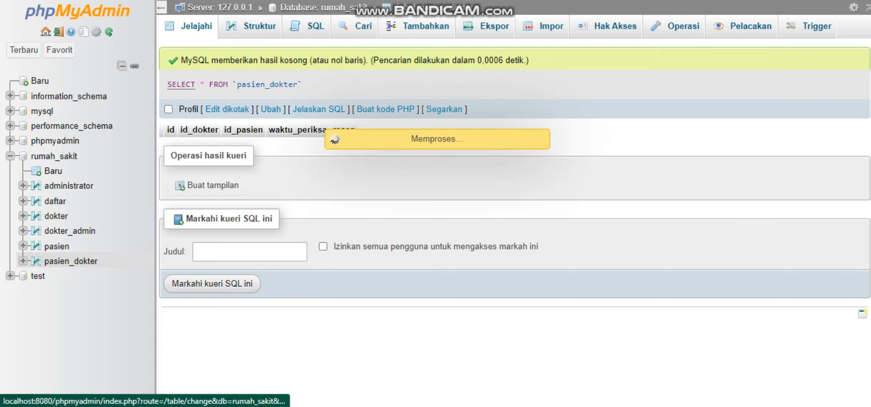
text(1)
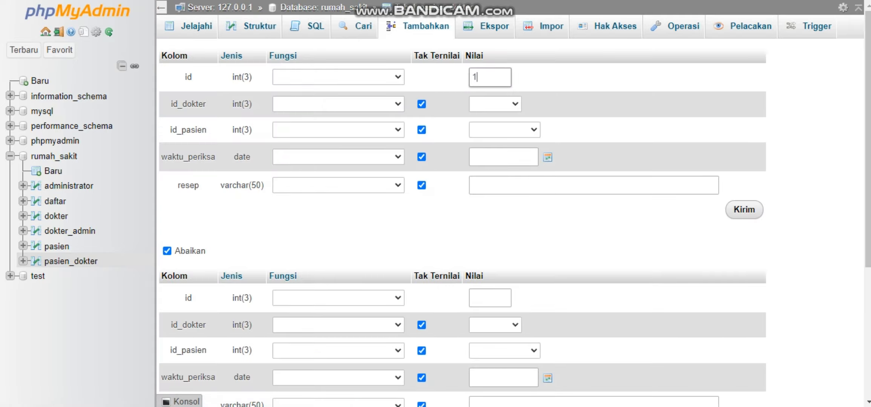
click(494, 104)
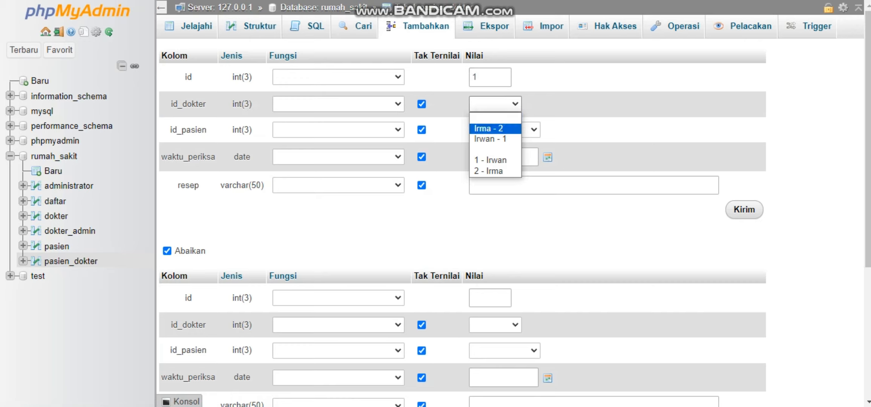
click(490, 128)
click(504, 130)
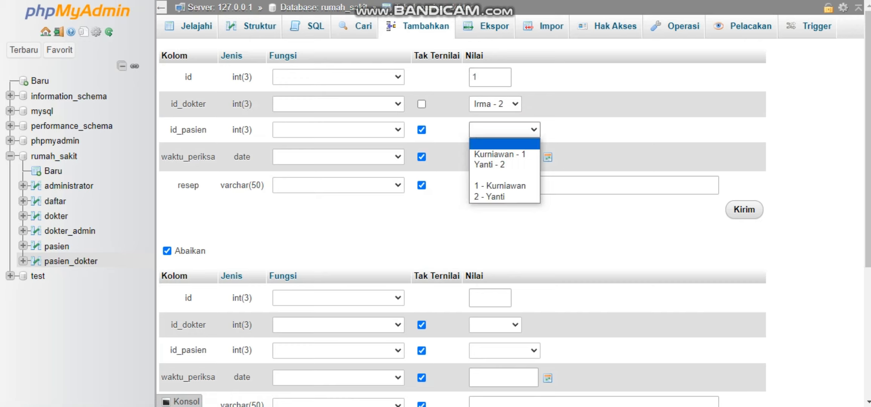
click(489, 164)
Complete the first pasien_dokter record with id_pasien 2, waktu_periksa 2024-06-04 and resep "resep 1".
click(486, 160)
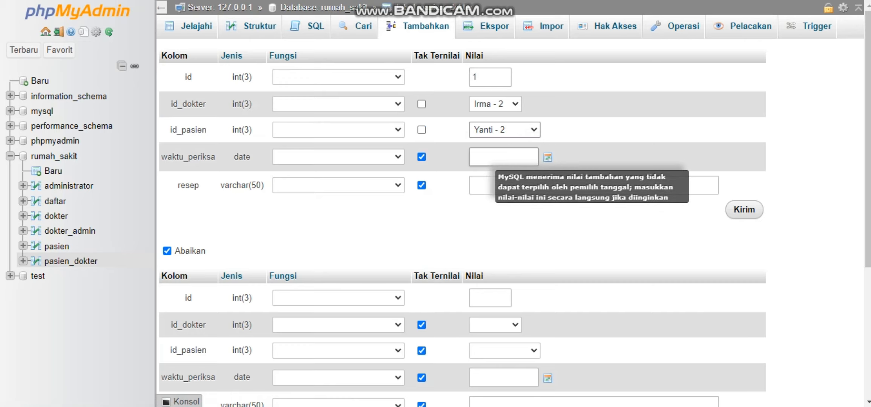
click(547, 157)
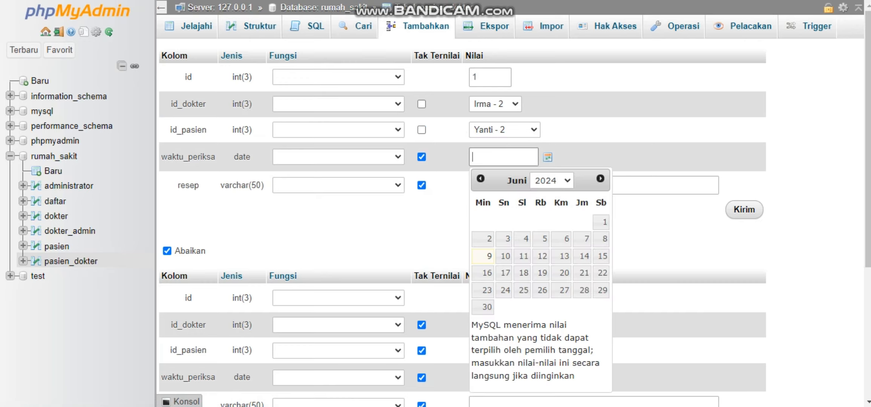
click(522, 239)
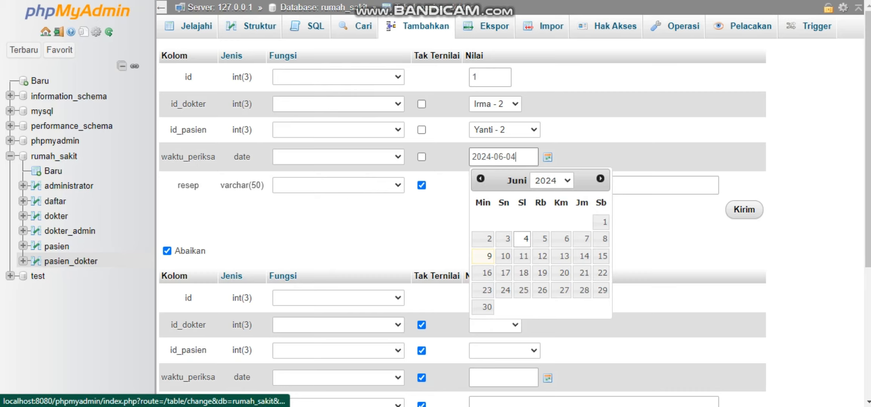
click(678, 225)
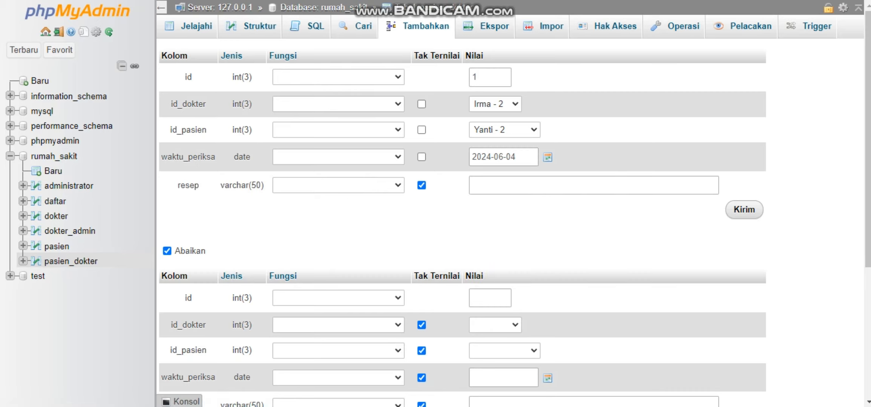
click(603, 185)
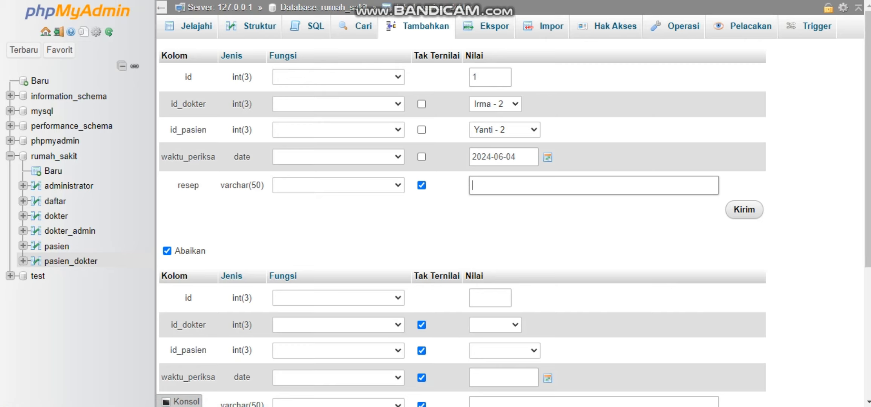
text(resep 1)
key(Tab)
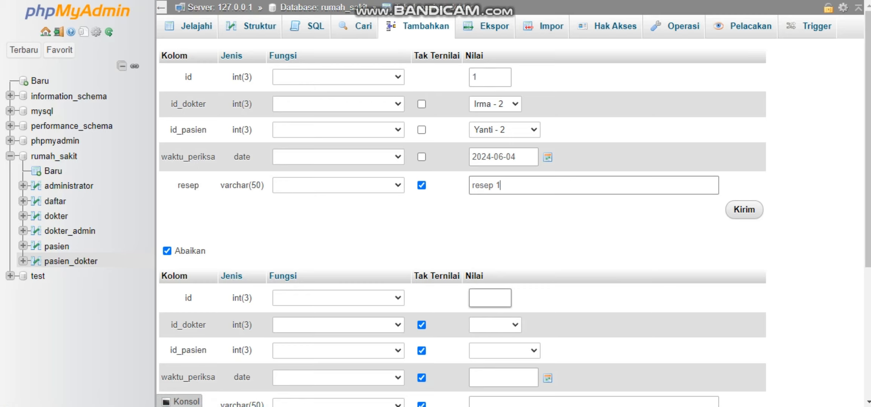
Start the second pasien_dokter record with id 2, id_dokter 1 and id_pasien 1.
text(2)
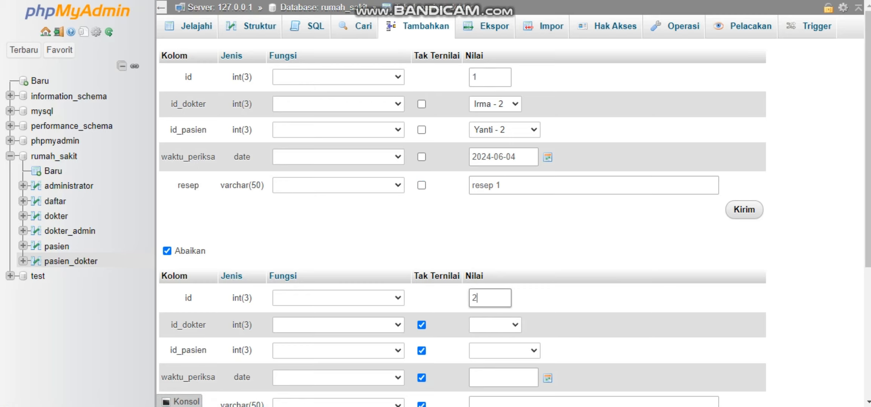
scroll(515, 209, down, 1)
click(495, 284)
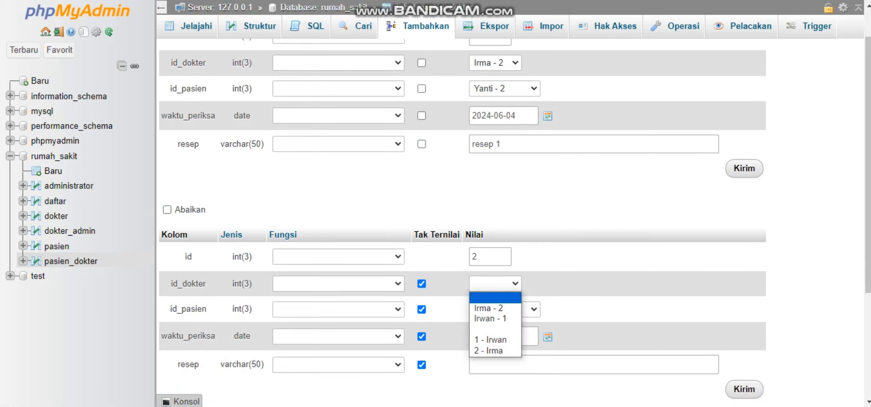
click(495, 319)
click(504, 309)
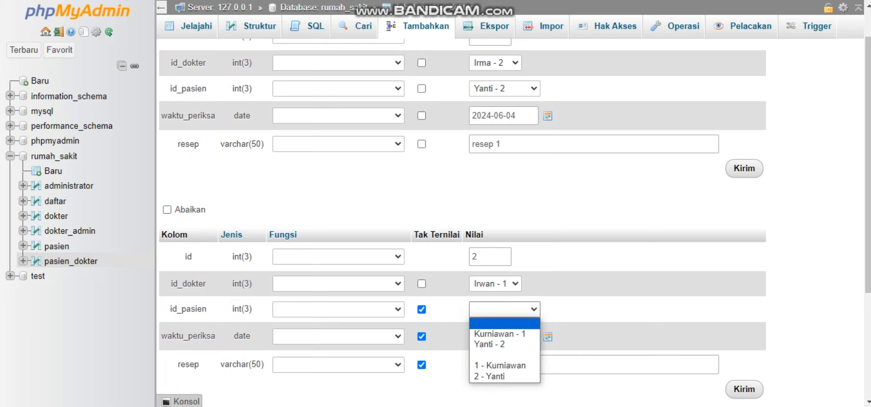
click(499, 334)
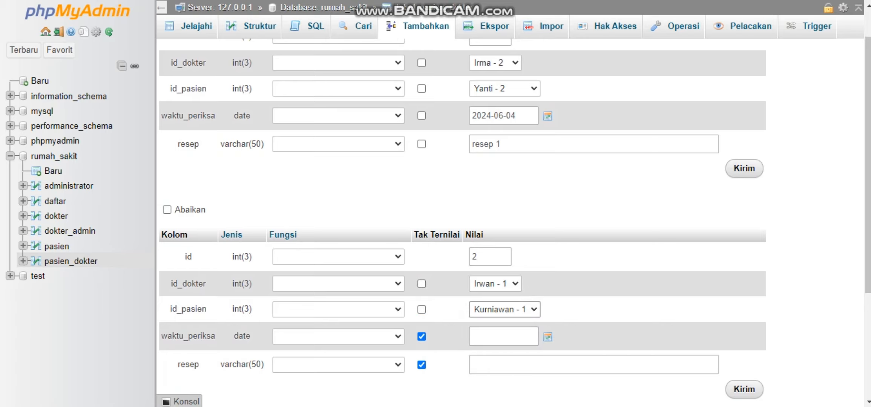
Set the second pasien_dokter record's waktu_periksa to 2024-06-05 and its resep to "resep 2".
click(547, 337)
click(541, 247)
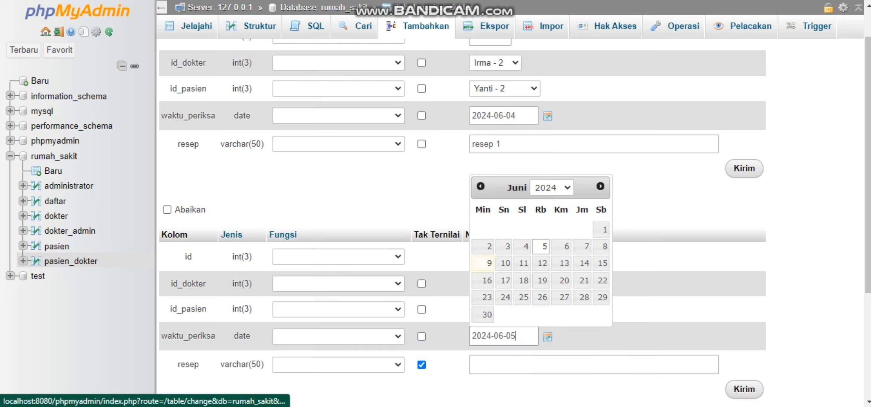
click(539, 365)
text(R)
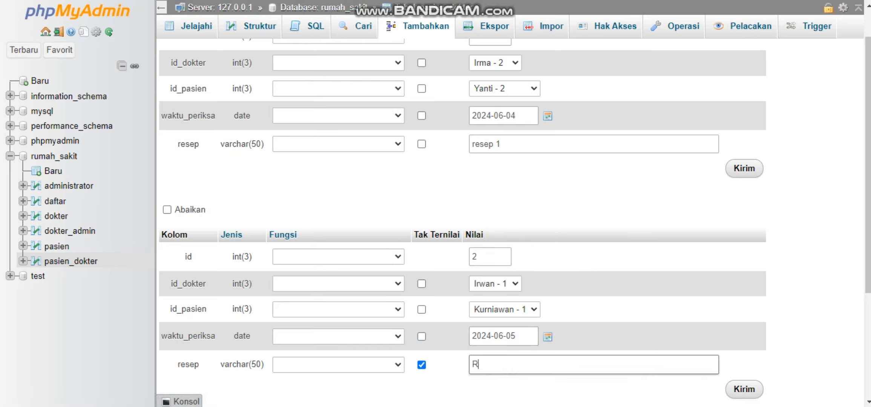
text(esep 2)
key(BackSpace)
text(e)
key(BackSpace)
text(r)
Insert both pasien_dokter records and browse the pasien_dokter table.
scroll(513, 222, down, 4)
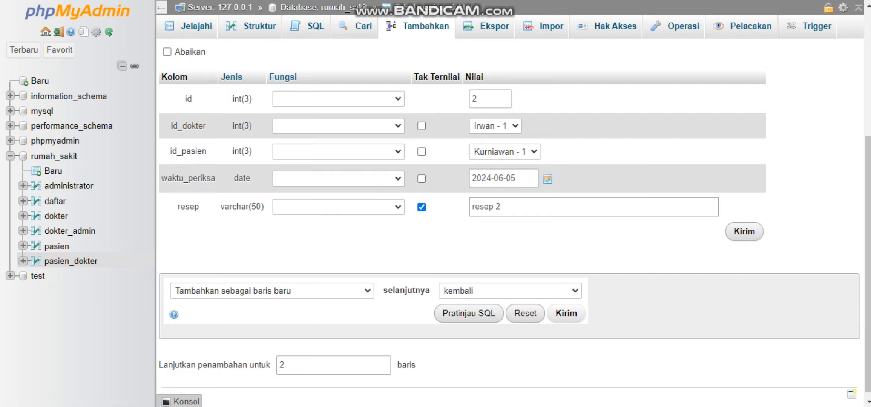
key(Return)
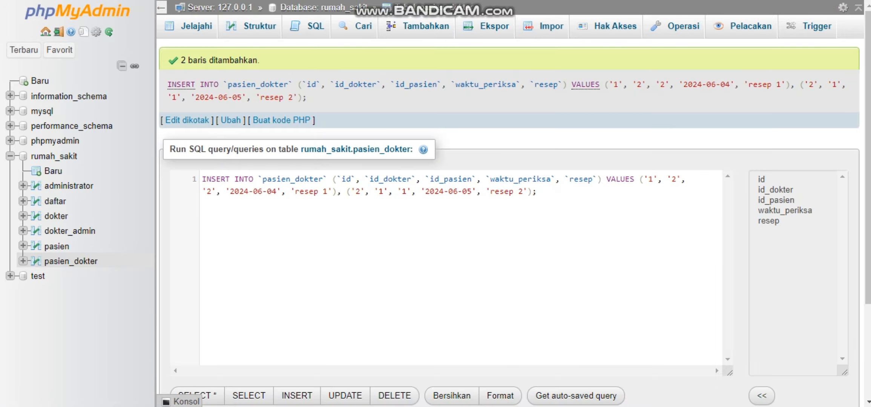
click(71, 261)
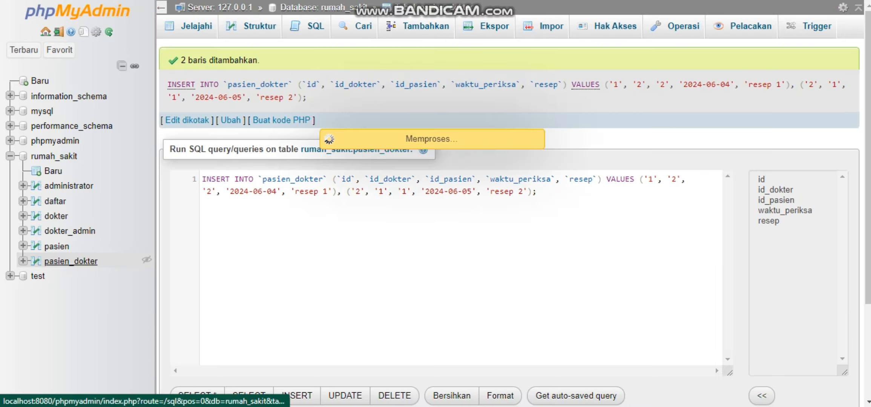